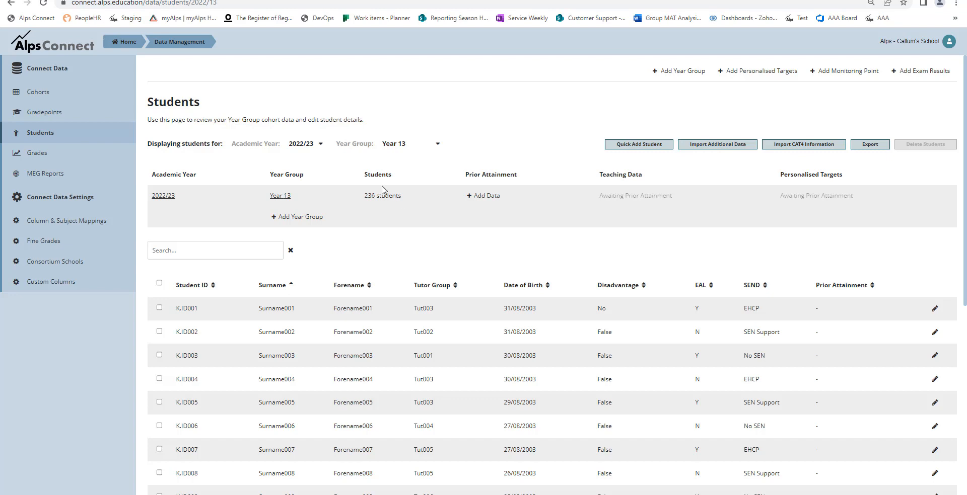
Step: Examine the Year 13 student count and Prior Attainment entry on the Students page
triple_click(384, 195)
triple_click(486, 174)
left_click(535, 188)
Step: Switch to the Excel grade sheet and examine the Student ID column and the subject grade columns from Combined Science to Maths
key("alt+Tab")
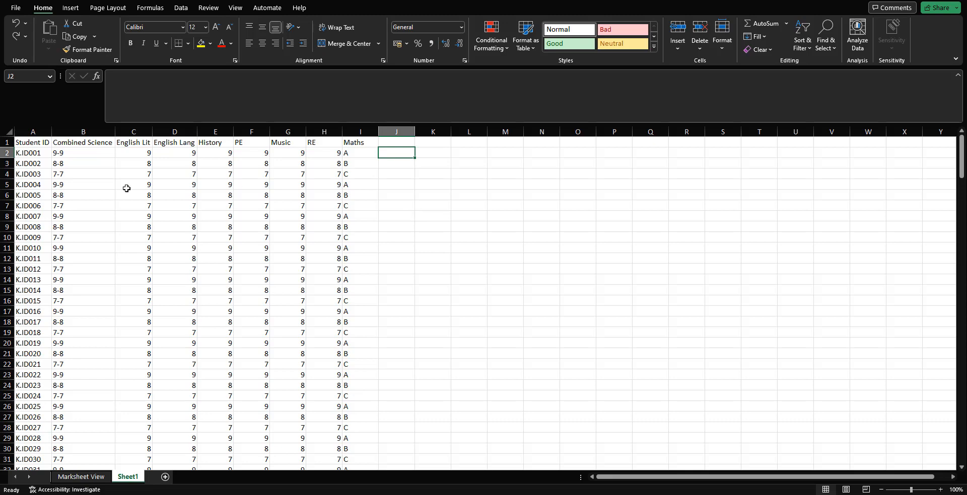
left_click(38, 131)
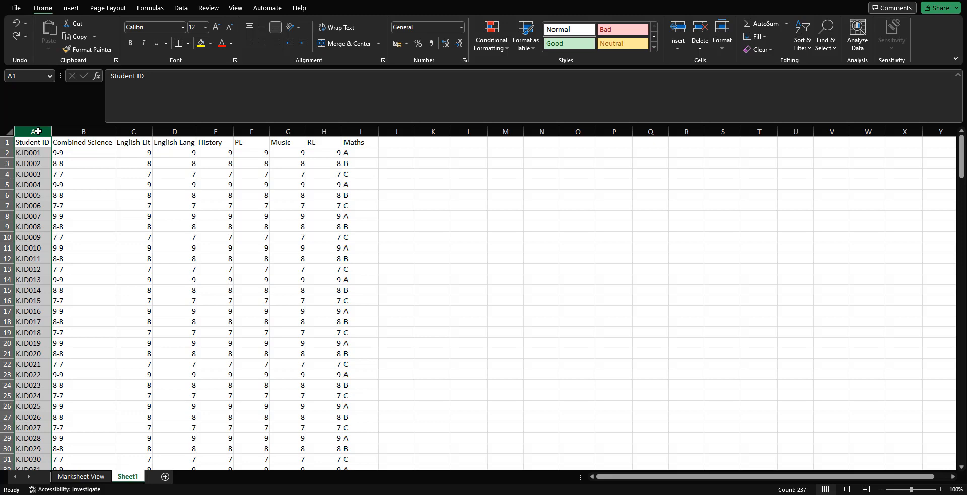
left_click_drag(83, 132, 363, 162)
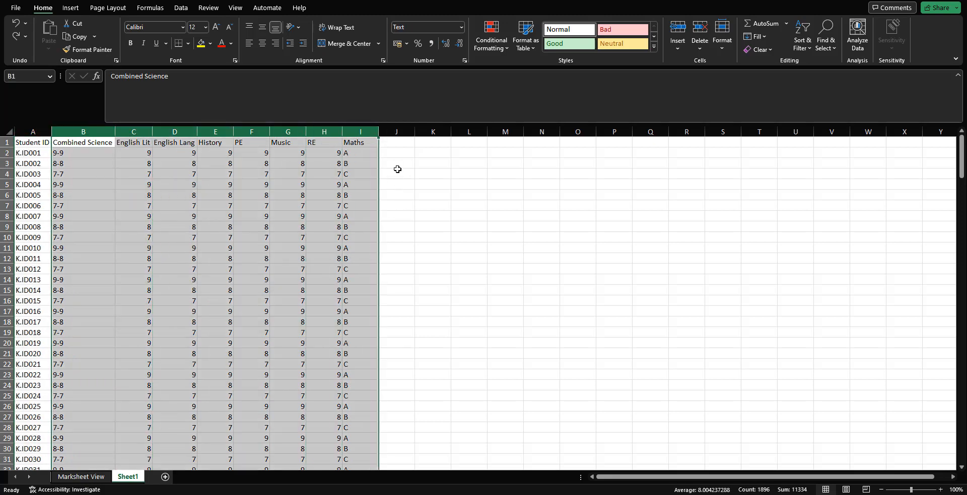
left_click(397, 154)
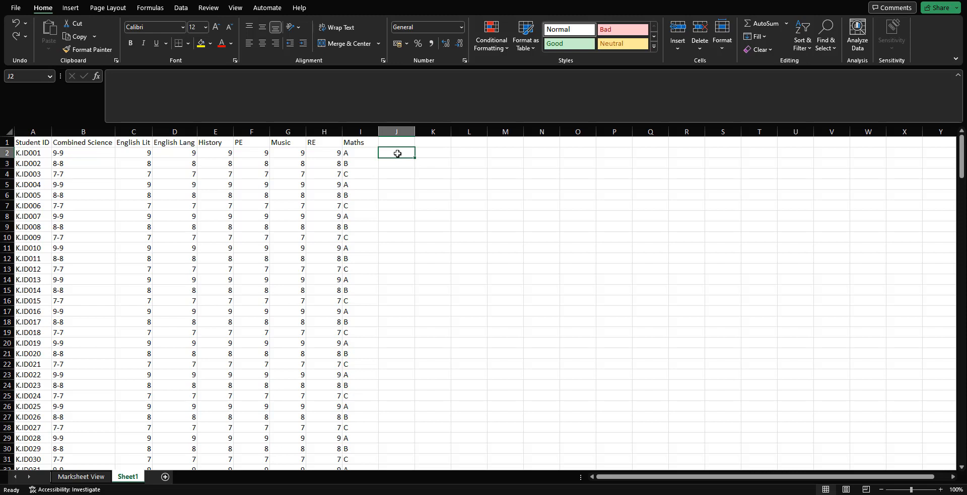
Step: Open the Replace options for the Maths column and clear both the search and replacement values
left_click(360, 131)
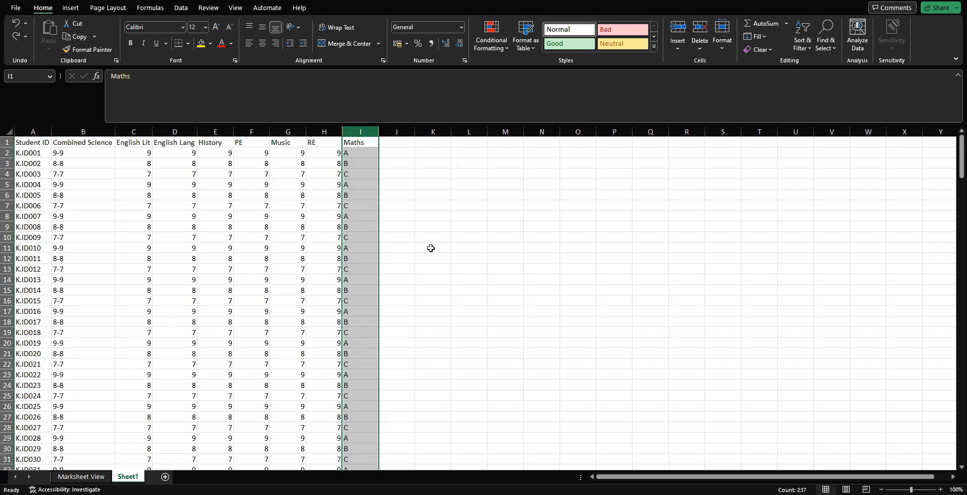
key("ctrl+f")
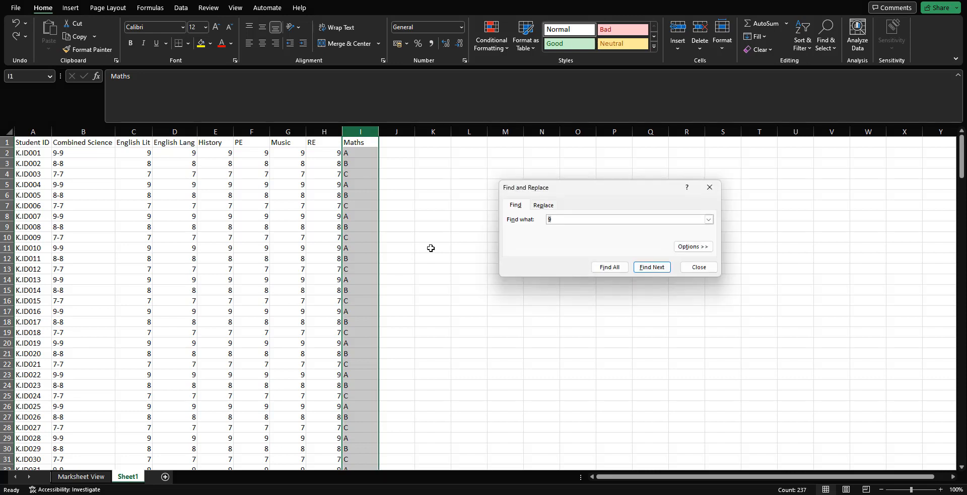
left_click(541, 207)
left_click(560, 220)
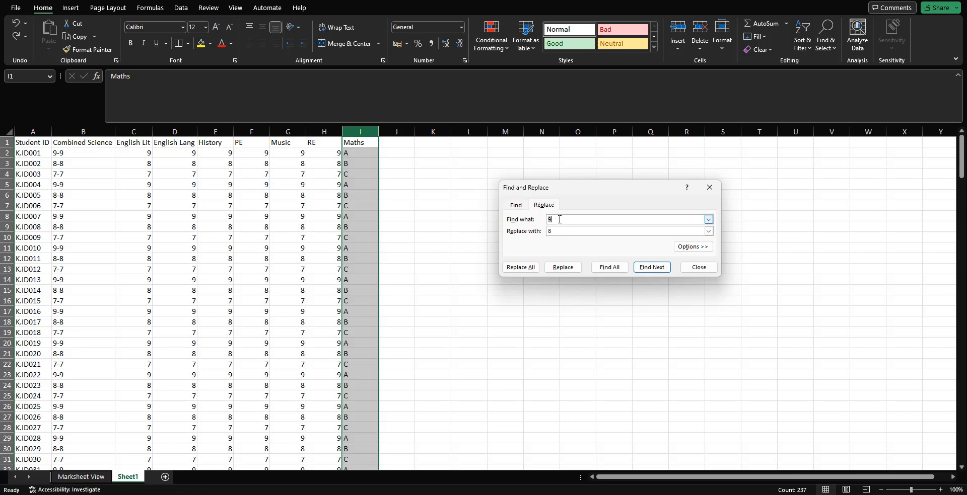
key("BackSpace")
left_click(560, 231)
double_click(560, 230)
key("BackSpace")
left_click(557, 218)
Step: Look up the points for grade C in the Notepad conversion list and replace every C in the Maths column with 5
key("alt+Tab")
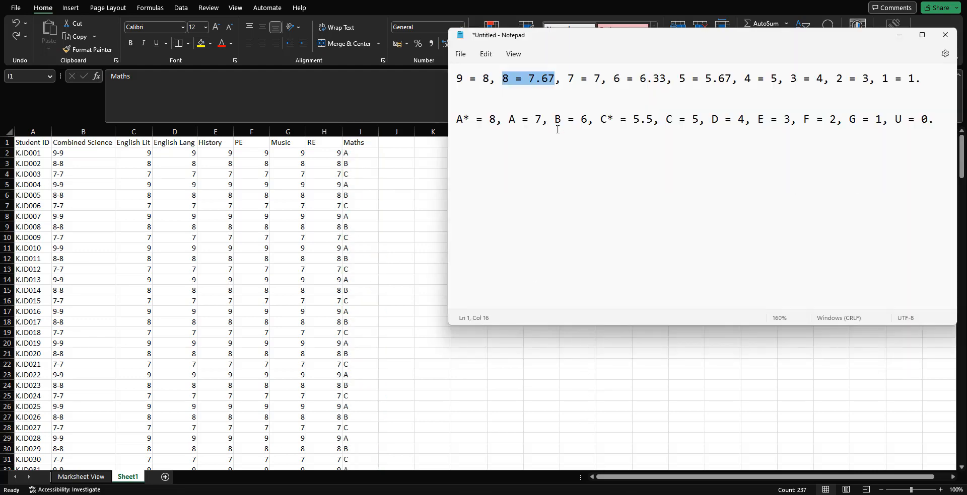
left_click_drag(699, 120, 669, 119)
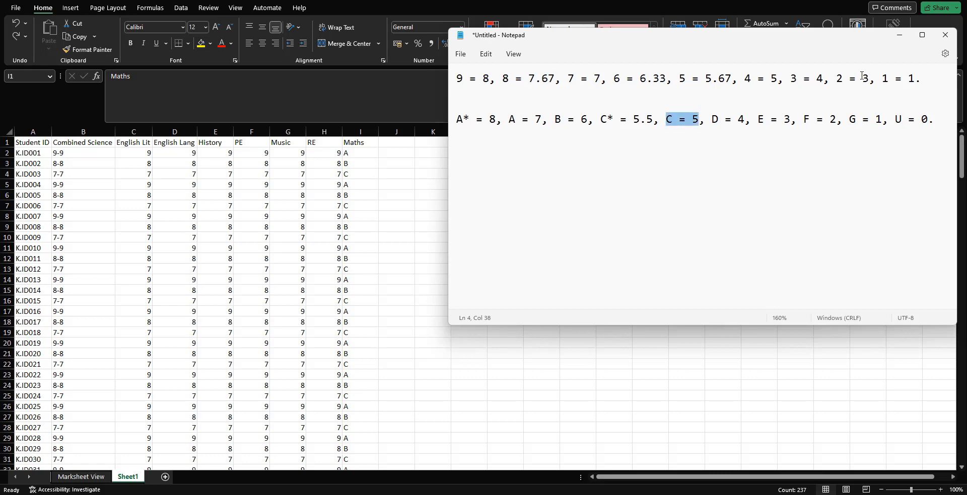
left_click(899, 35)
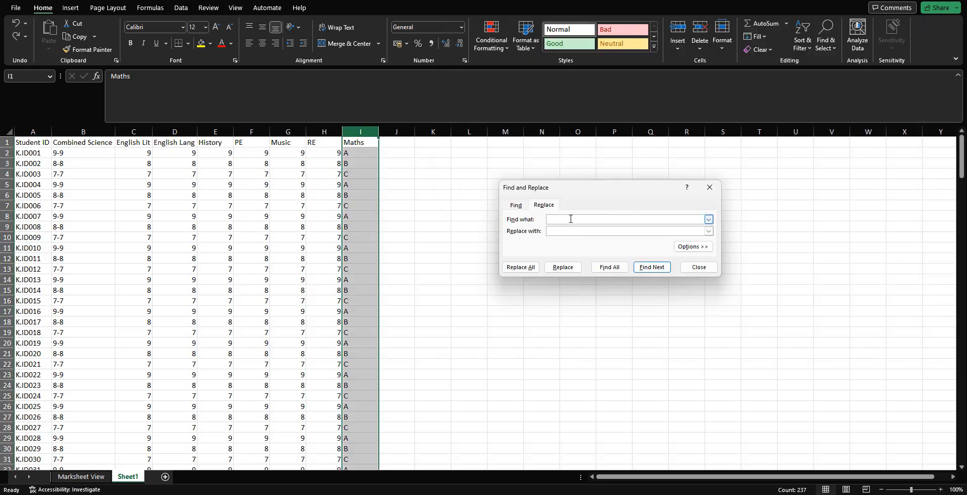
type("C")
left_click(568, 231)
type("5")
left_click(521, 268)
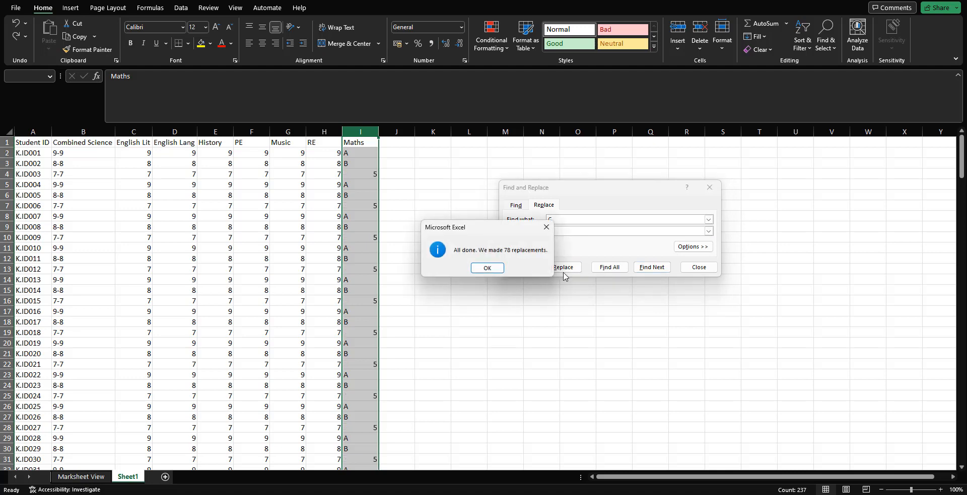
left_click(485, 268)
Step: Look up grade B in the Notepad conversion list and replace every B in the Maths column with 6
key("alt+Tab")
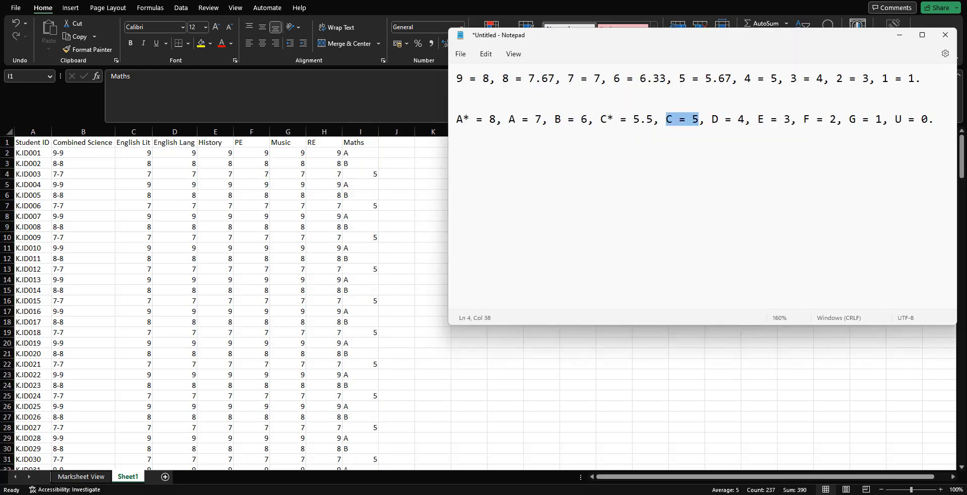
left_click_drag(585, 120, 554, 119)
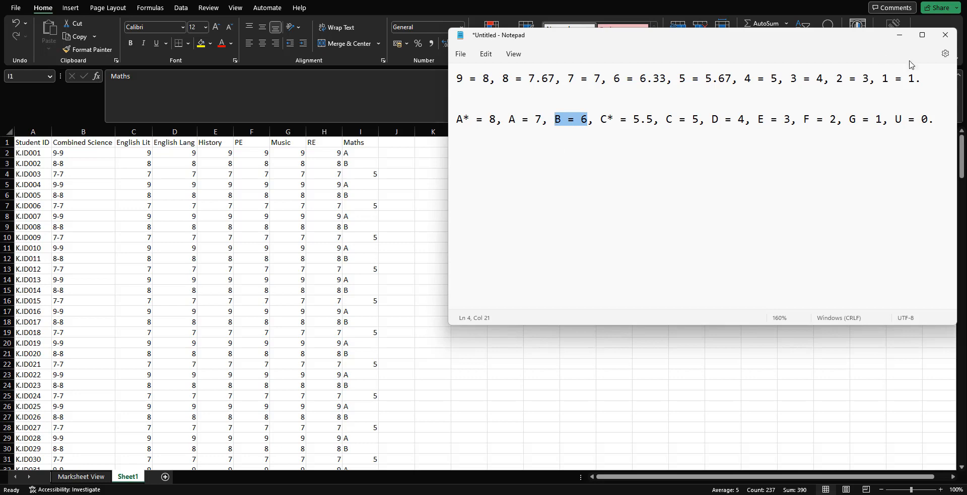
left_click(899, 34)
double_click(551, 220)
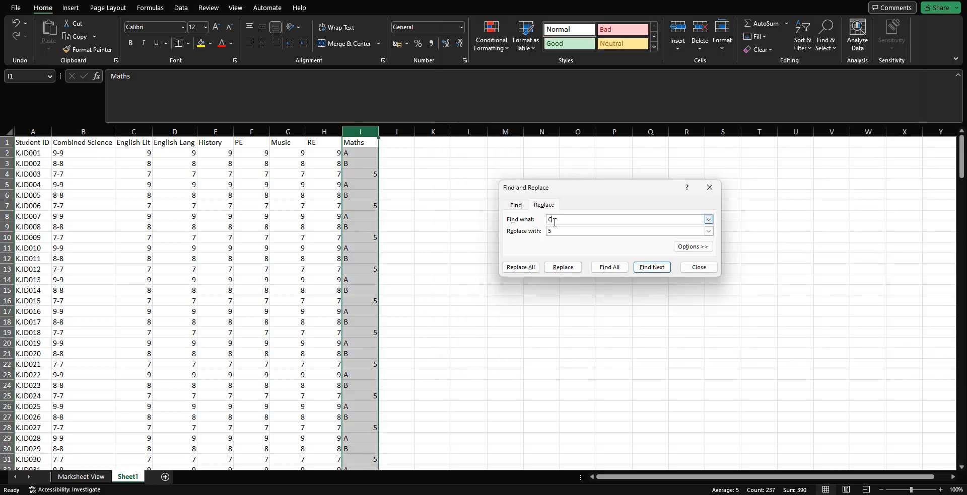
type("B")
left_click(557, 230)
left_click(527, 267)
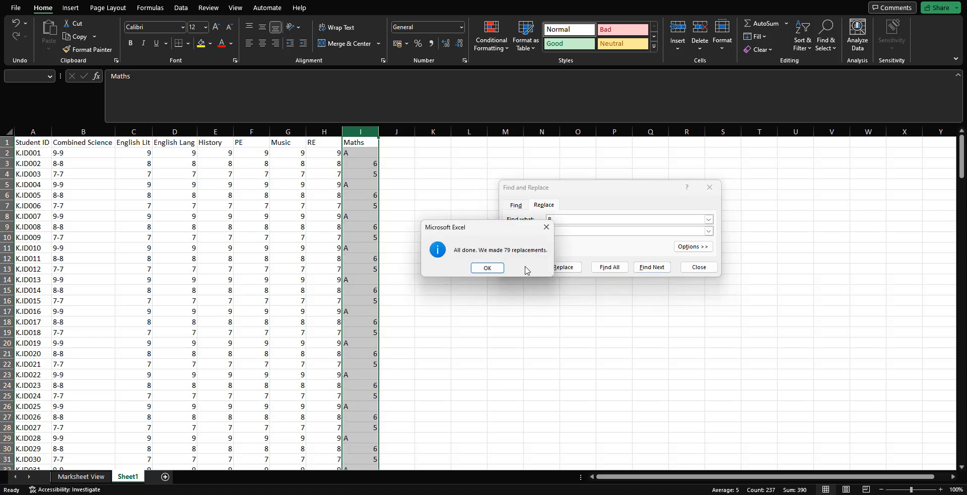
left_click(491, 270)
Step: Replace every A in the Maths column with 7, checking the value against the Notepad list, and close Find and Replace
left_click(574, 219)
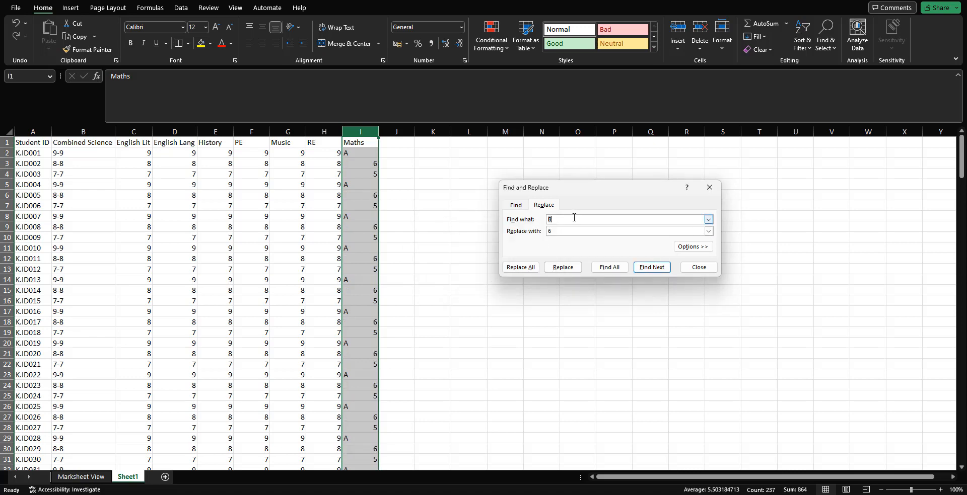
type("A")
left_click(565, 231)
double_click(565, 231)
type("8")
key("BackSpace")
type("7")
key("alt+Tab")
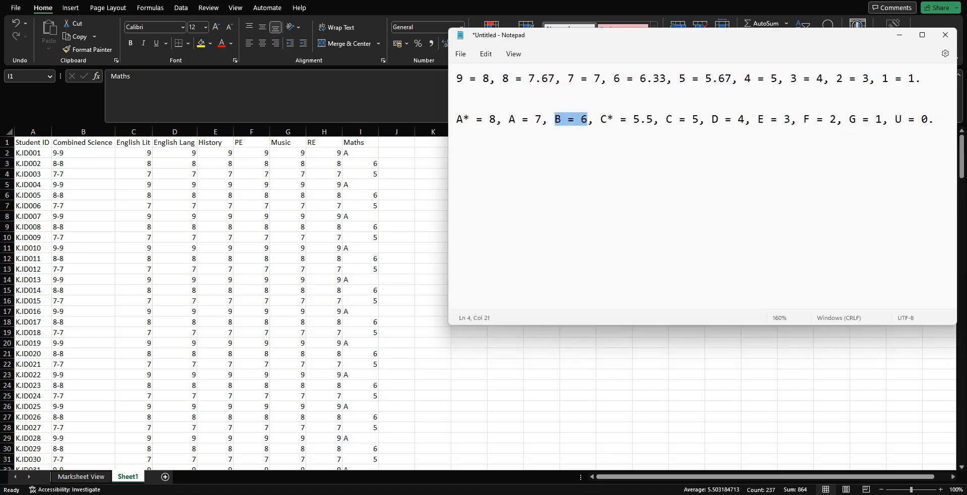
key("alt+Tab")
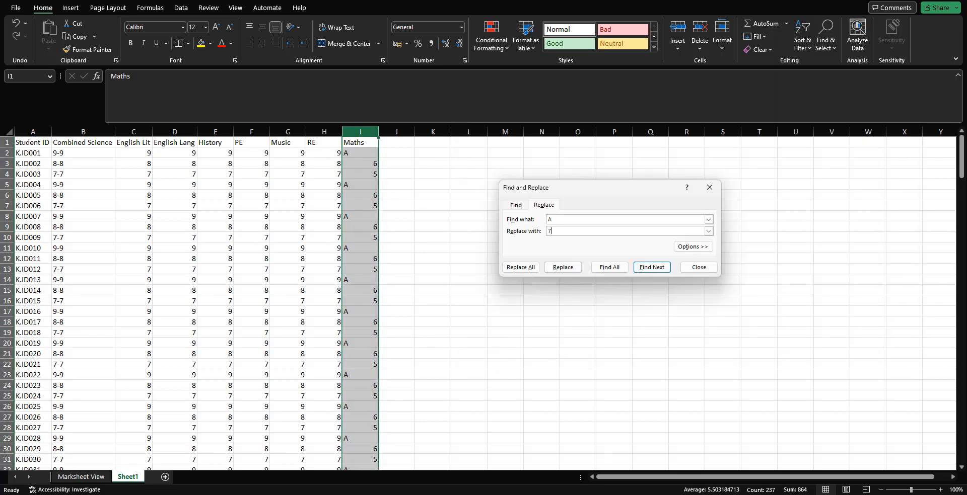
left_click(523, 272)
left_click(489, 269)
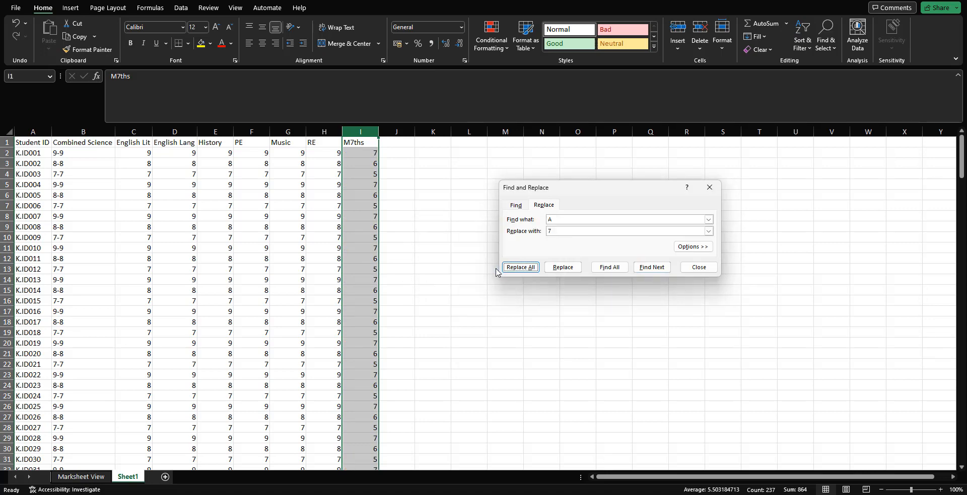
left_click(710, 187)
Step: Examine the remaining grade columns from RE back to Combined Science
left_click(328, 132)
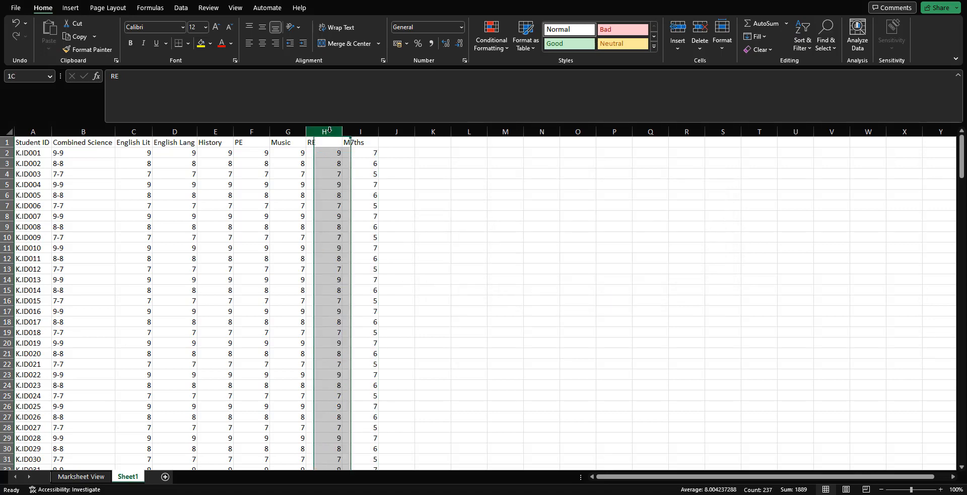
left_click_drag(328, 131, 91, 143)
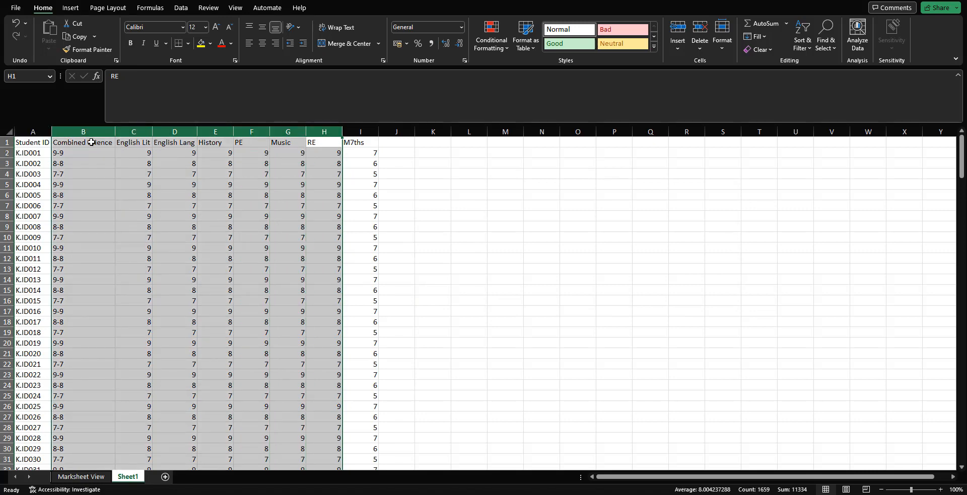
left_click(89, 132)
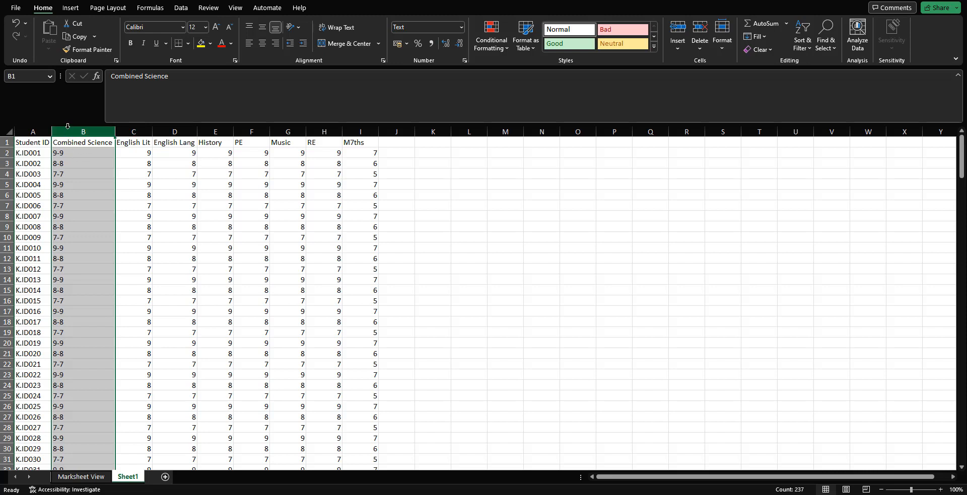
Step: Insert an empty column between Combined Science and English Lit and widen it to about 22
left_click(140, 132)
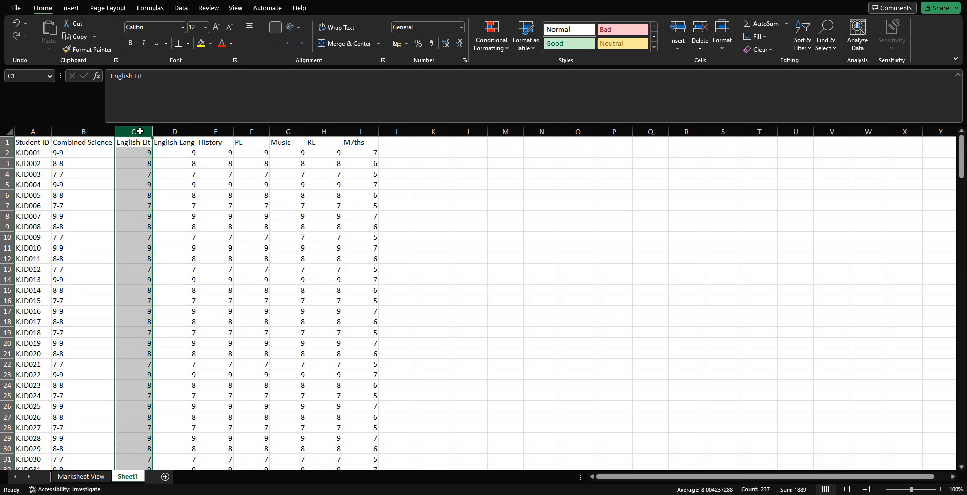
right_click(140, 131)
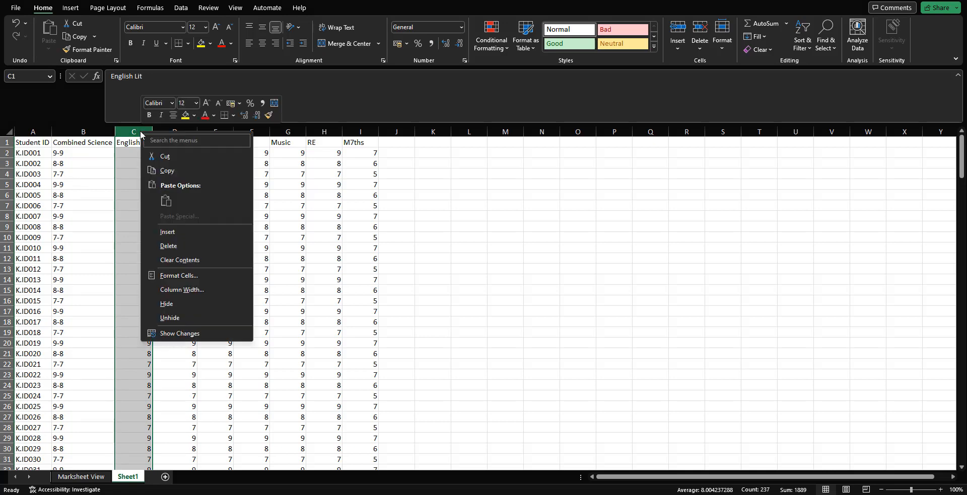
left_click(161, 232)
left_click_drag(180, 131, 206, 131)
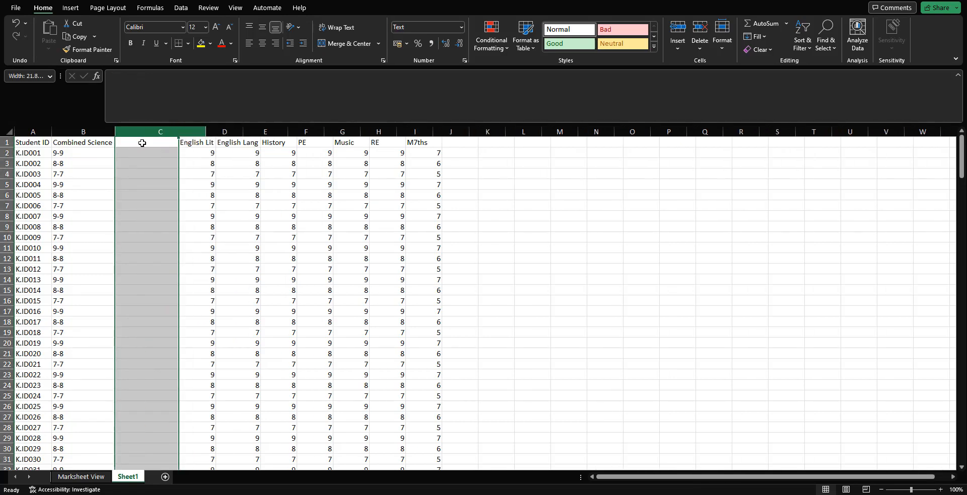
Step: Split the Combined Science column with Text to Columns, using fixed width with a break after the first character and General format
left_click(76, 131)
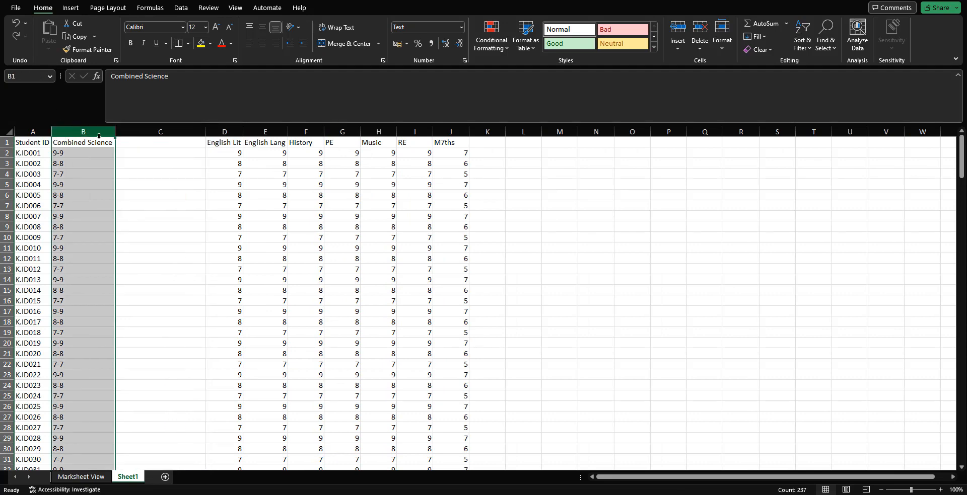
left_click(180, 8)
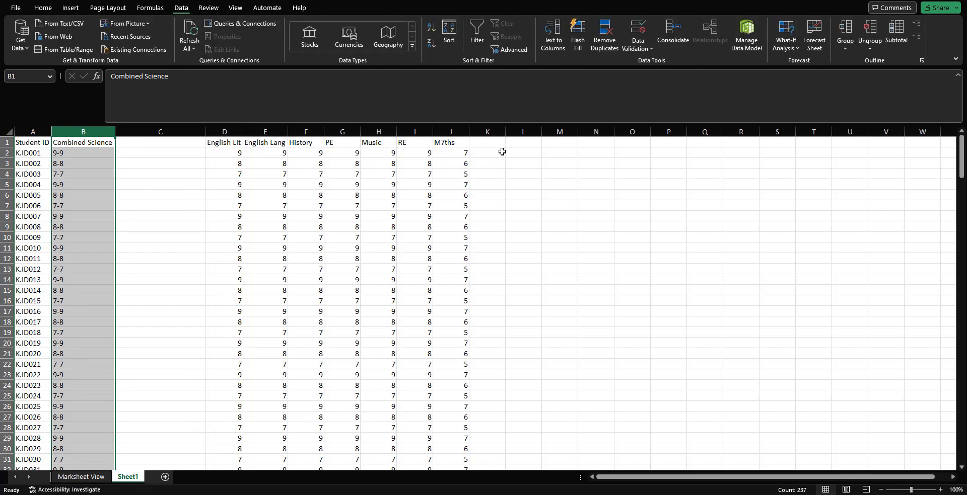
left_click(553, 36)
left_click(377, 196)
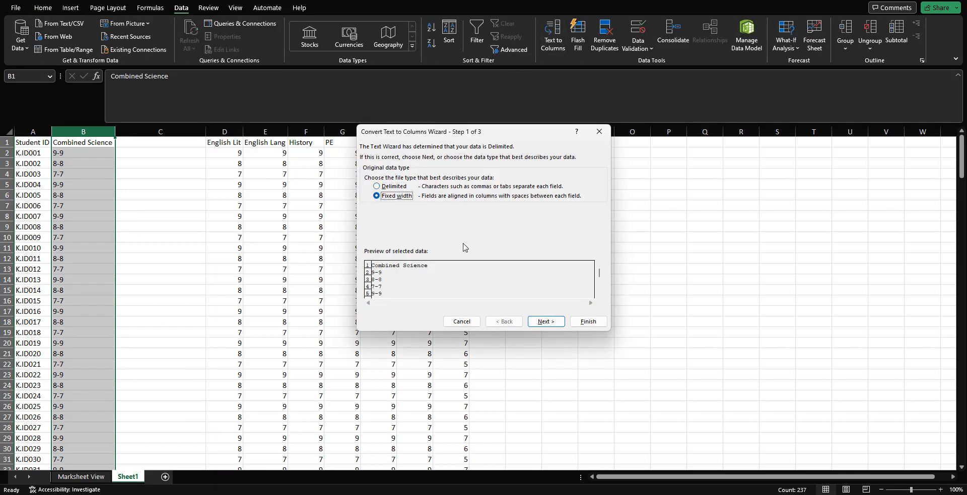
left_click(534, 319)
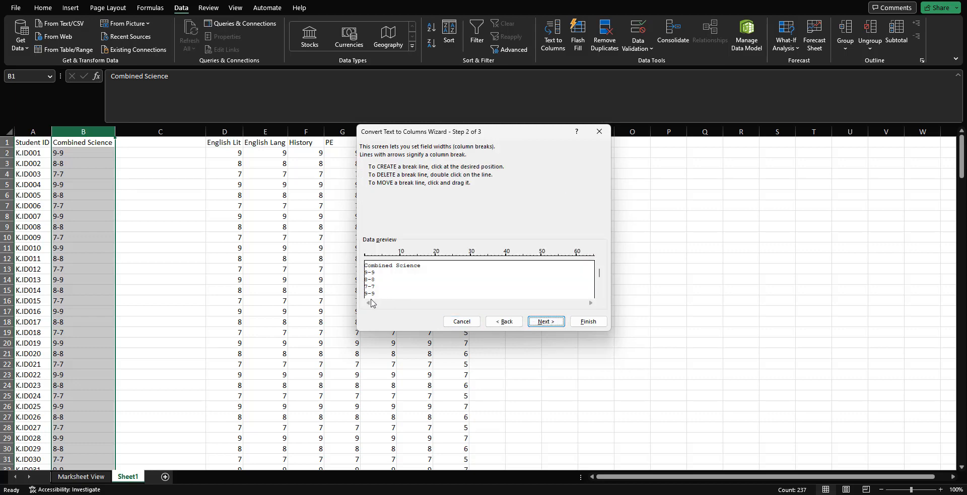
left_click(370, 299)
left_click(545, 321)
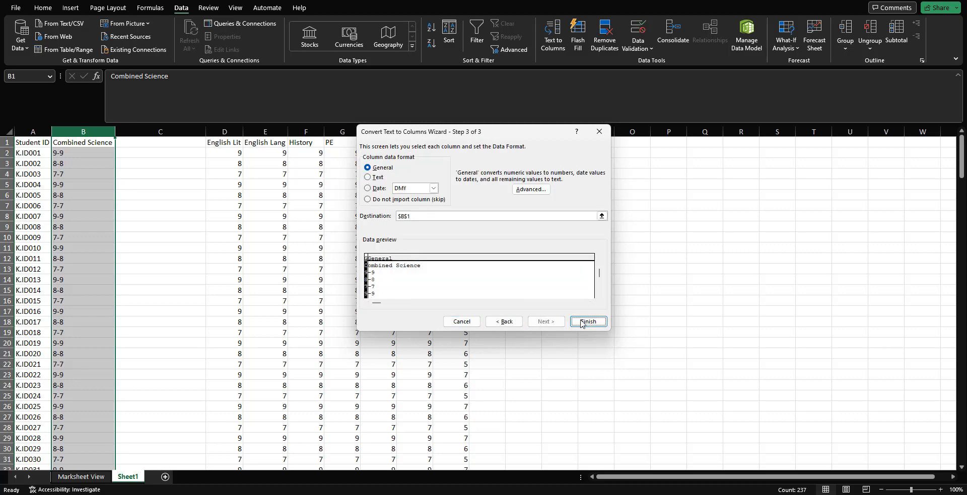
left_click(587, 321)
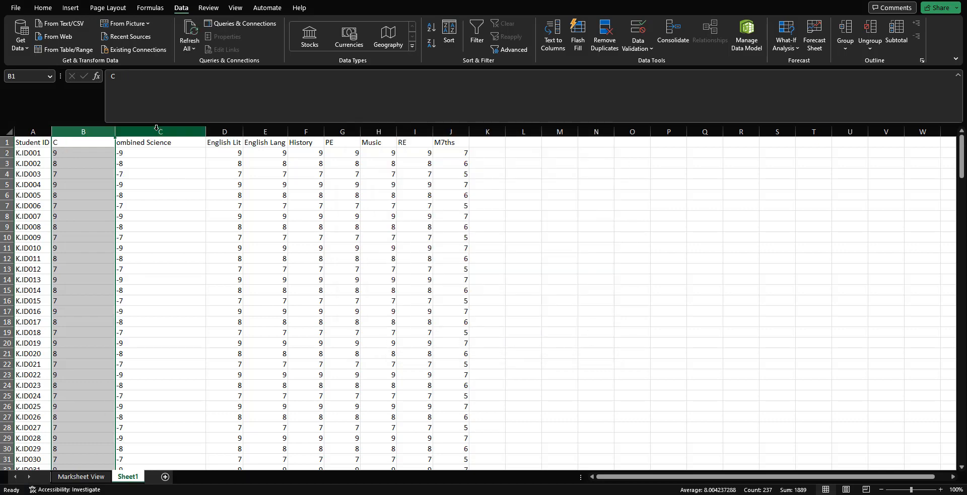
Step: Remove all hyphens from the second Combined Science grades in column C by replacing "-" with nothing
left_click(157, 130)
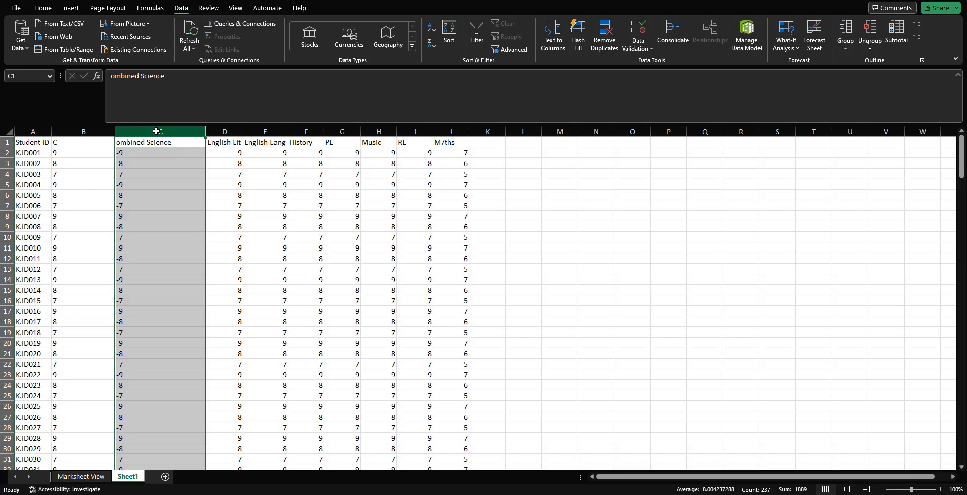
key("ctrl+f")
left_click(544, 217)
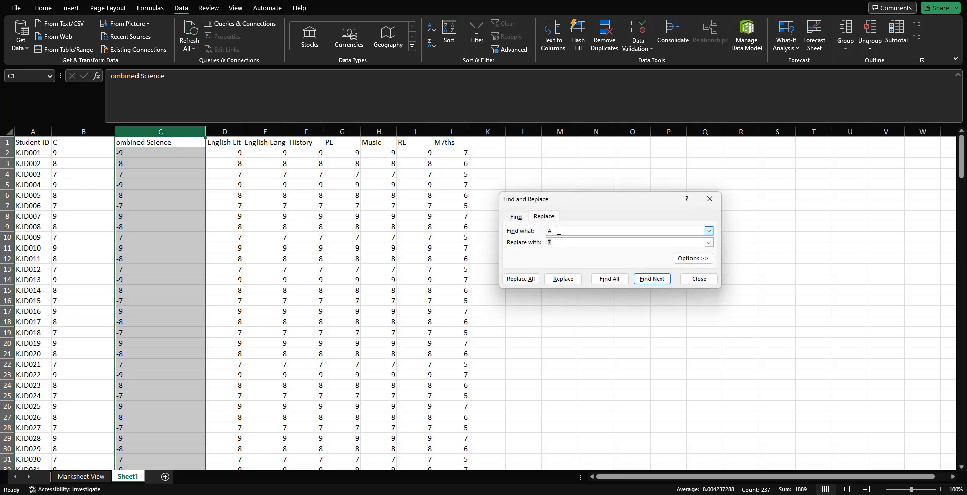
double_click(559, 232)
type("-")
double_click(560, 243)
key("BackSpace")
left_click(520, 279)
left_click(496, 271)
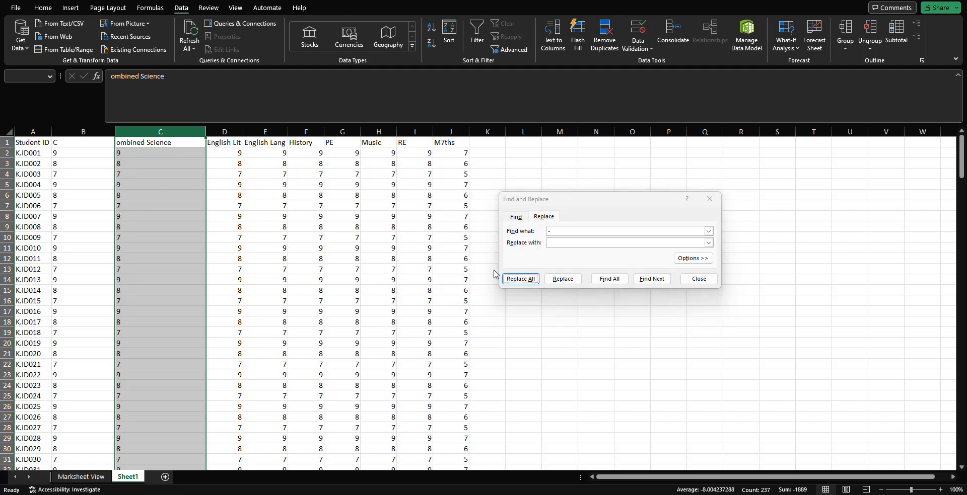
left_click(709, 199)
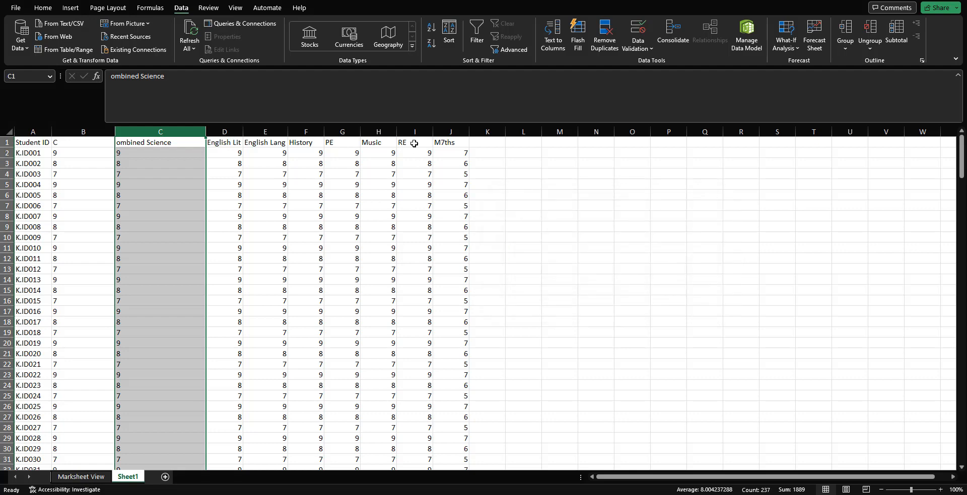
Step: Open Replace for the grade columns B to I and consult the "8 = 7.67" conversion in the Notepad list
left_click_drag(415, 132, 87, 135)
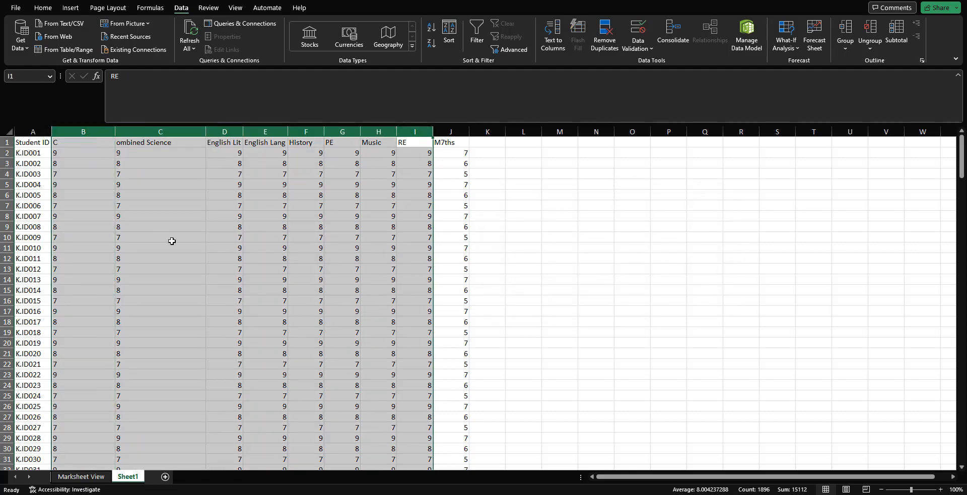
key("ctrl+f")
left_click(544, 228)
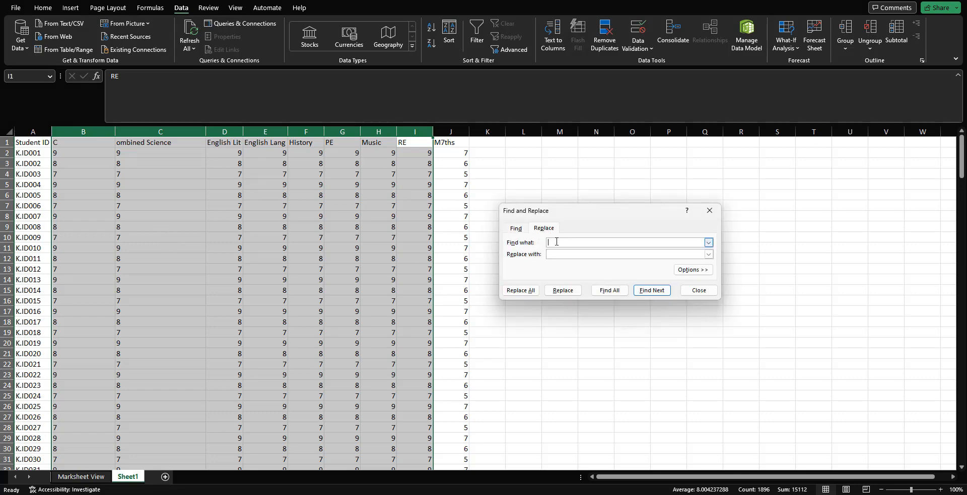
key("alt+Tab")
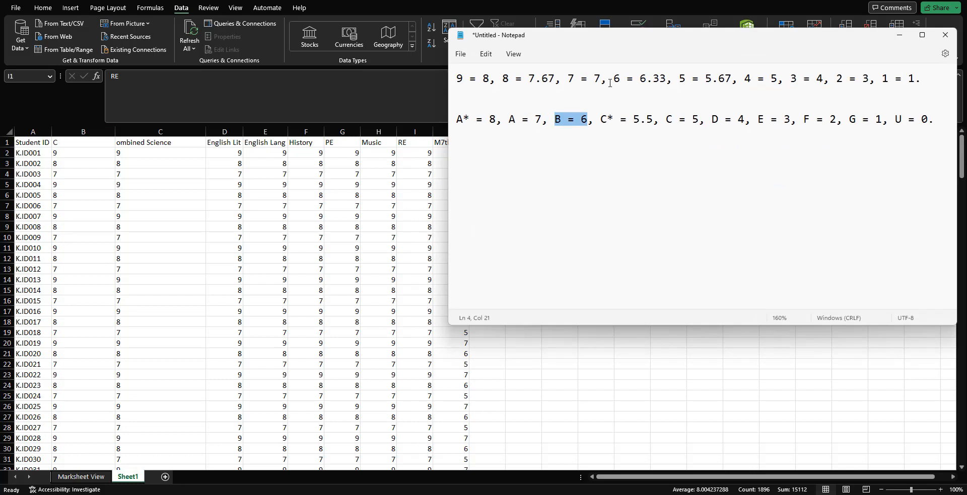
left_click_drag(601, 80, 503, 79)
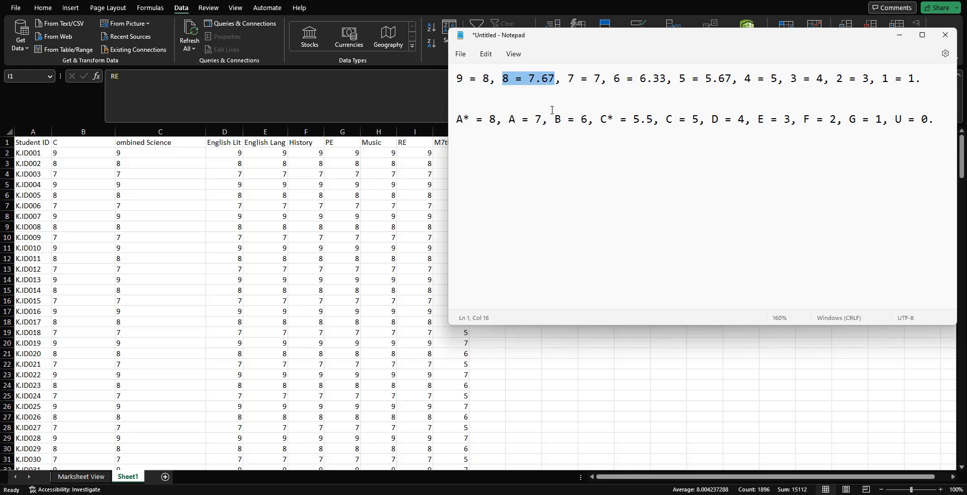
left_click(945, 34)
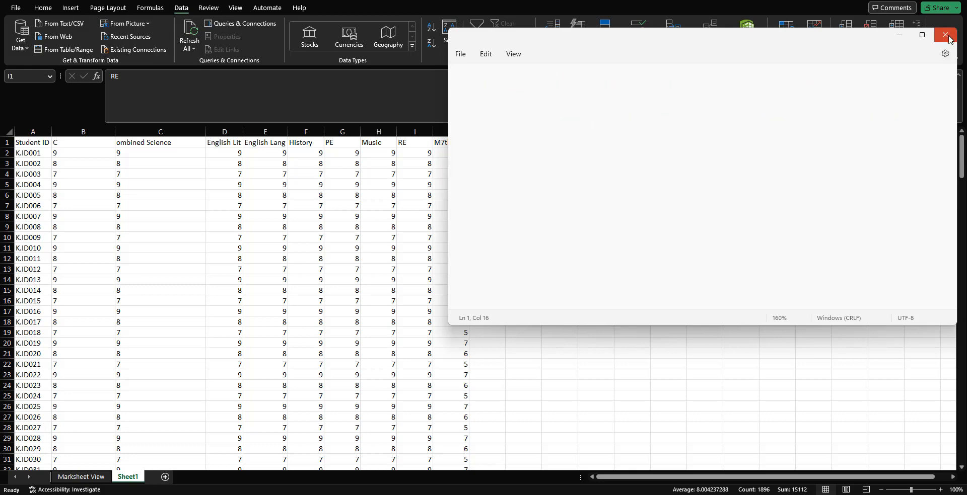
left_click(748, 206)
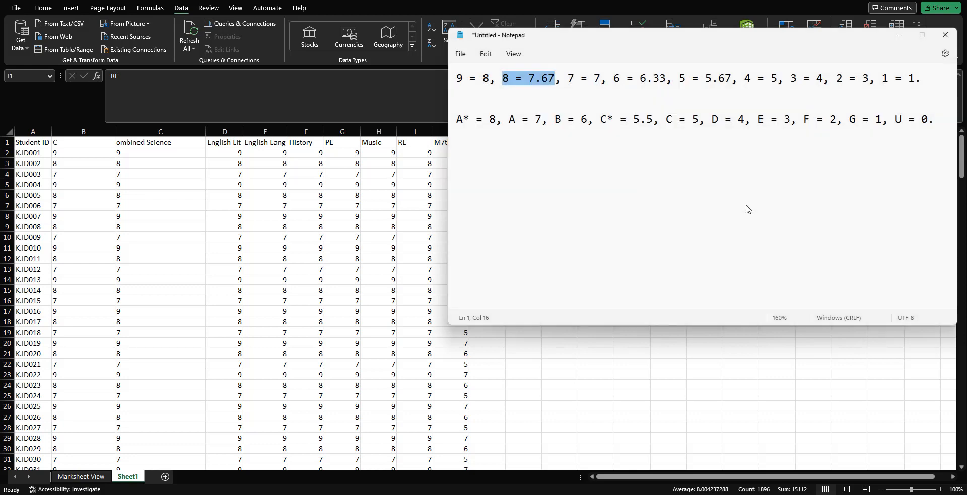
Step: Replace every grade 8 with 7.67 in columns B to I, from the split Combined Science columns to RE
left_click(464, 375)
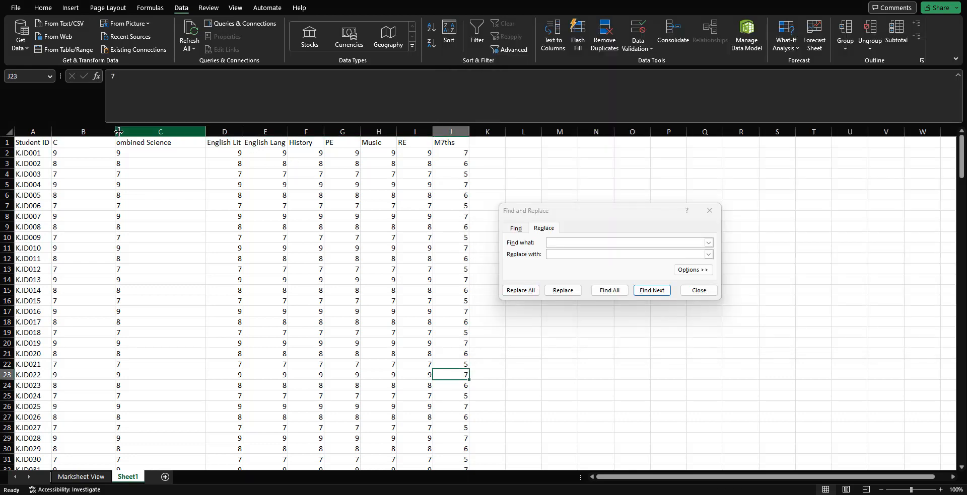
left_click_drag(83, 131, 408, 160)
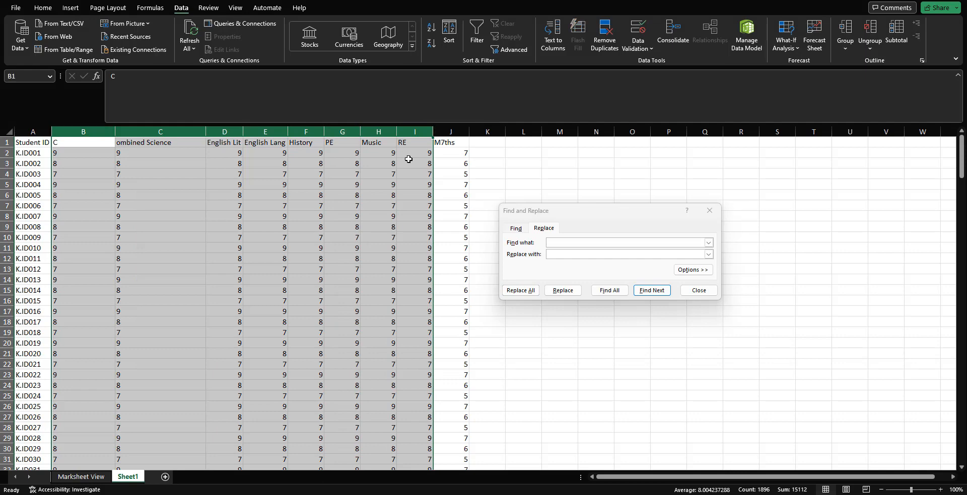
left_click(558, 241)
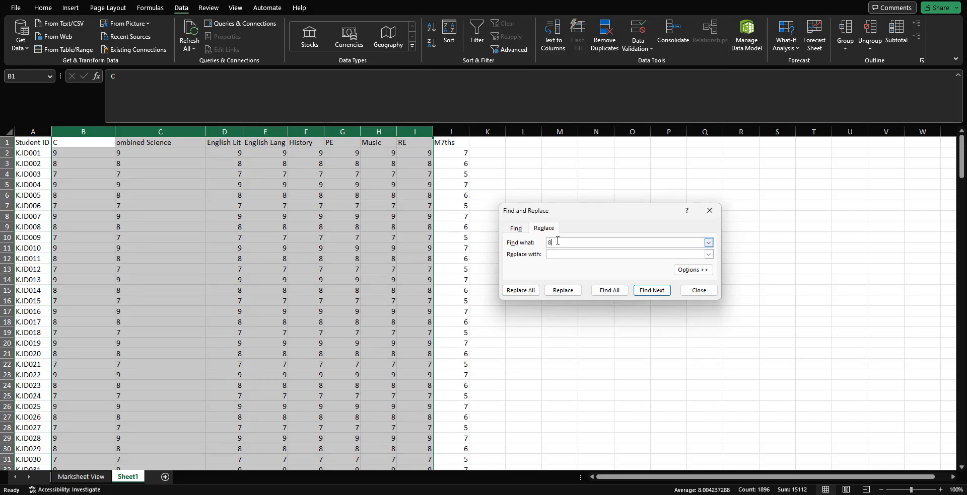
left_click(558, 255)
type("7.67")
left_click(520, 291)
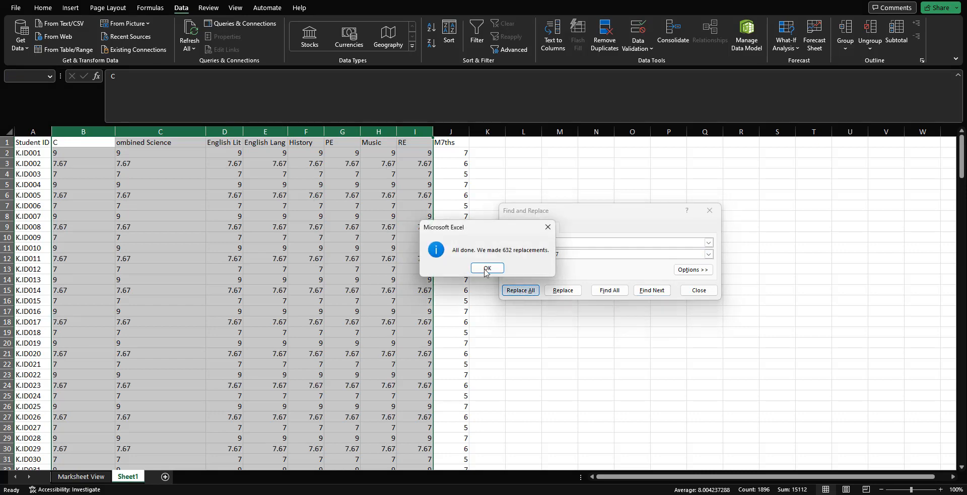
left_click(486, 271)
Step: Check the conversion list in Notepad, replace every grade 9 with 8 in columns B to I, and close the dialog
left_click(564, 243)
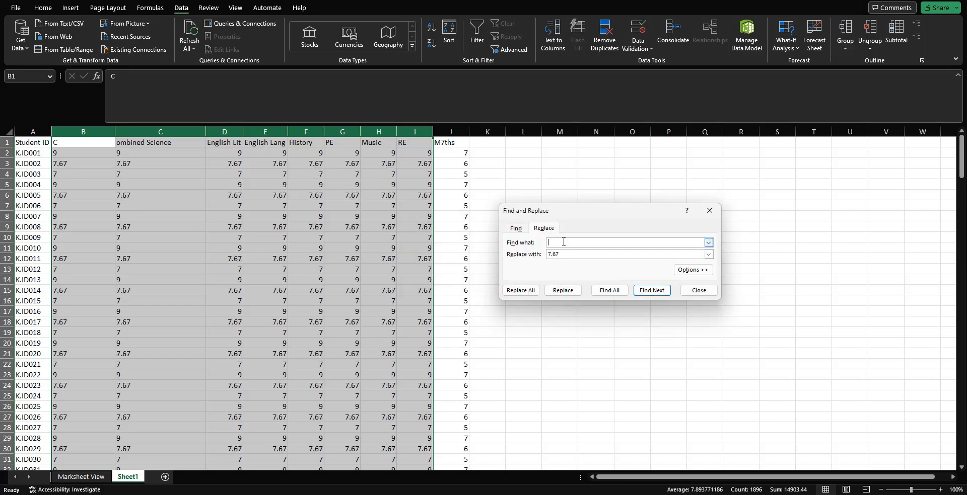
key("alt+Tab")
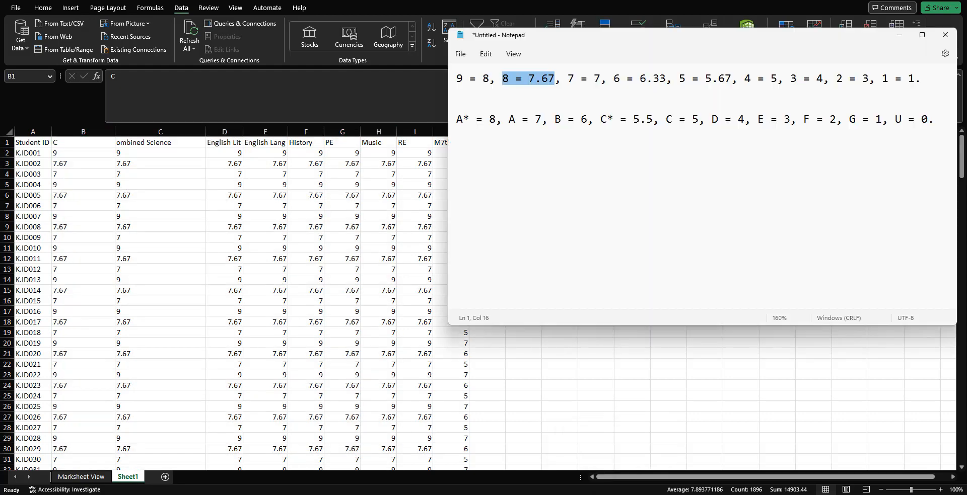
key("alt+Tab")
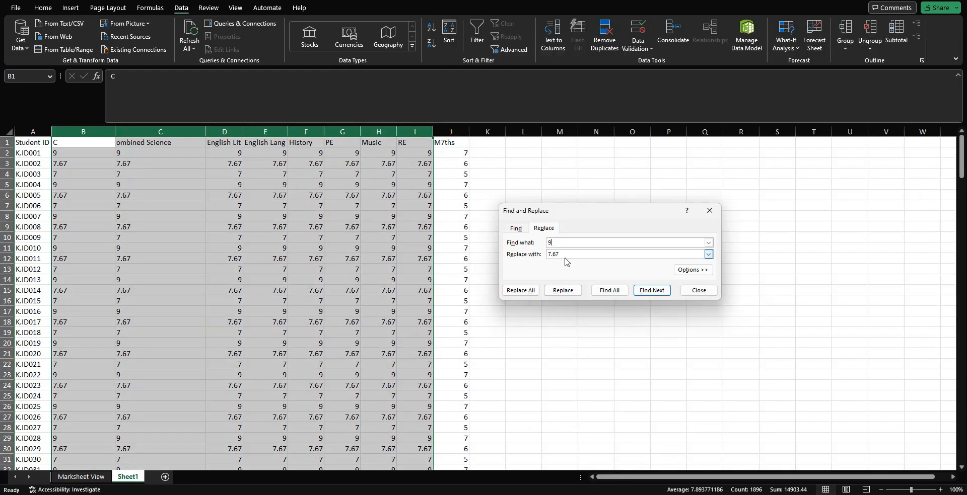
double_click(550, 253)
type("8")
left_click(519, 291)
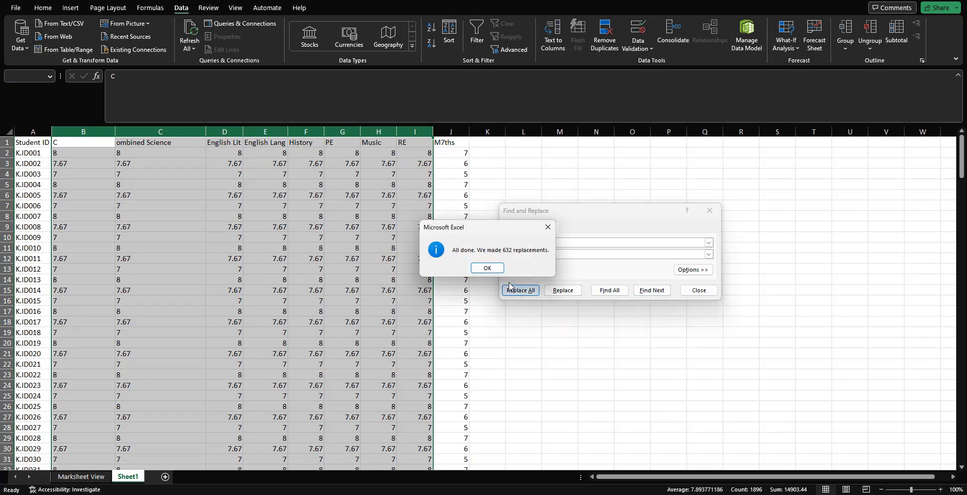
left_click(487, 268)
left_click(709, 211)
Step: Widen the empty column K beside M7ths to several times its default width
left_click(511, 153)
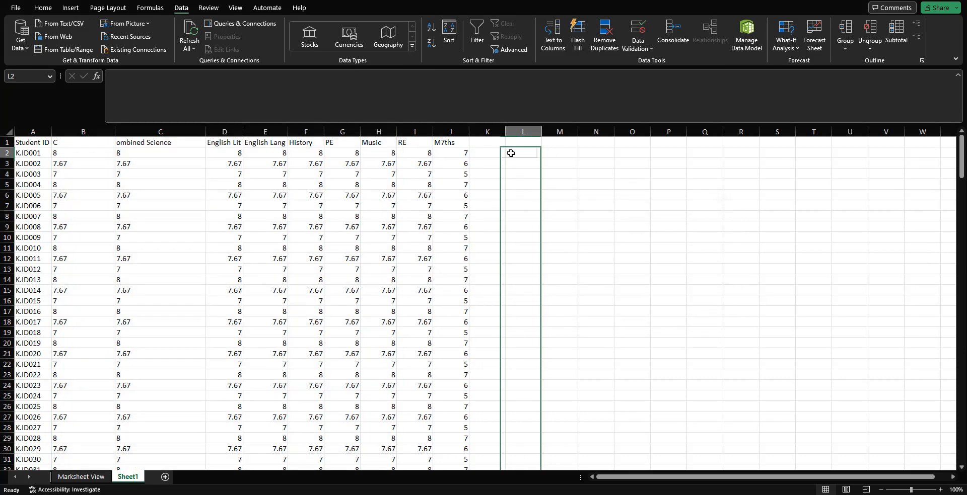
left_click(496, 153)
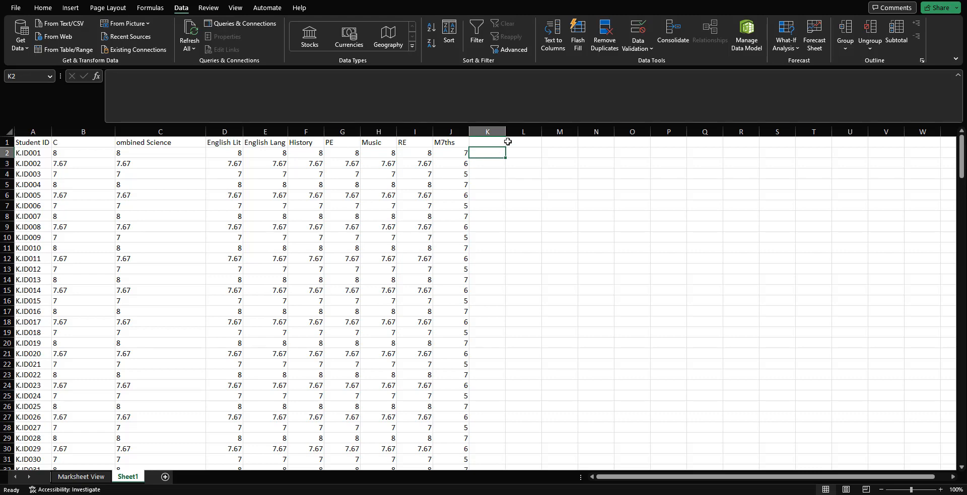
left_click_drag(506, 132, 637, 131)
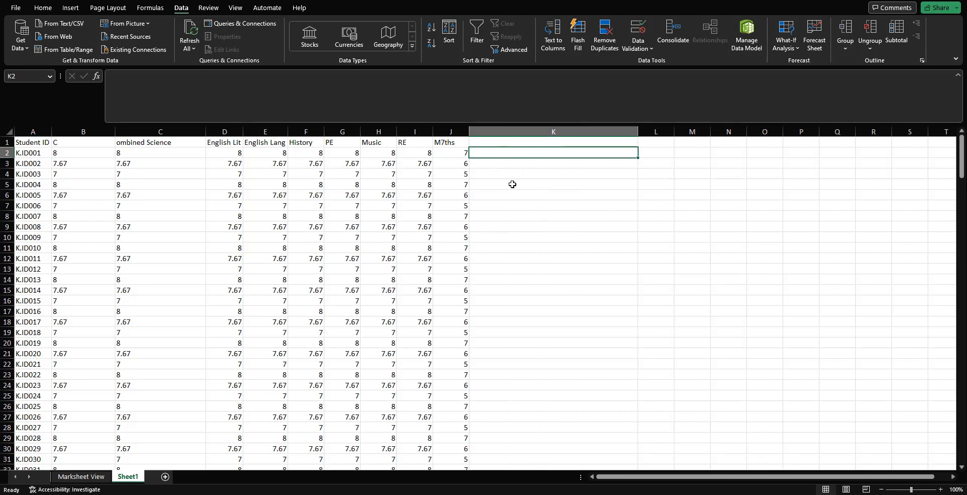
left_click(511, 134)
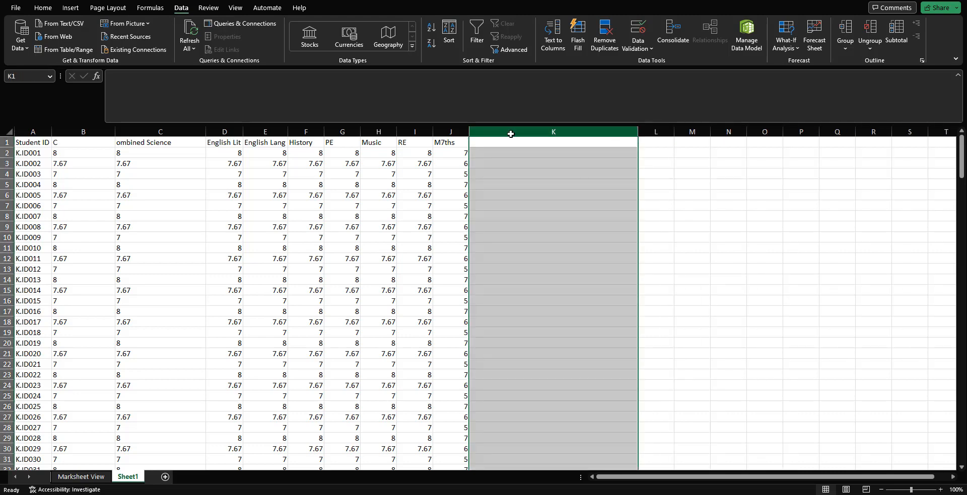
Step: Enter =AVERAGE(B2:J2) in cell K2 and fill the formula down column K for all students
left_click(483, 153)
type("=")
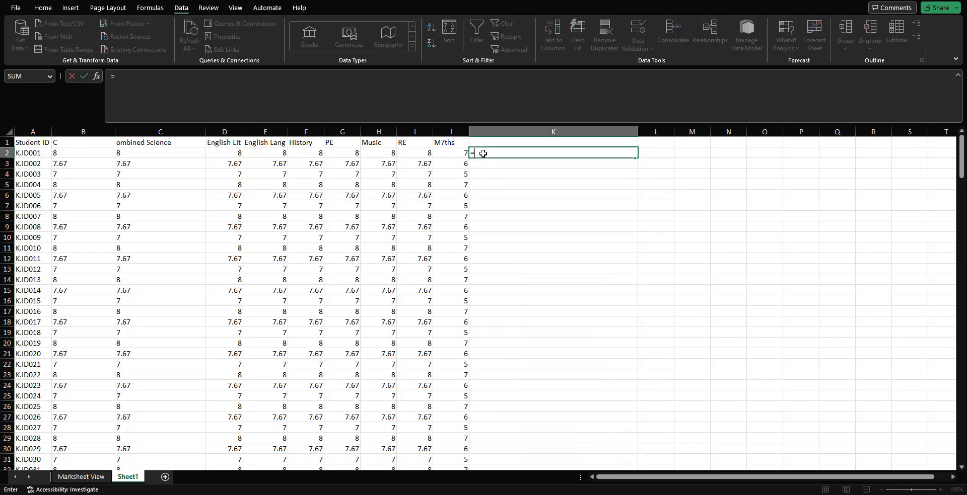
type("AVER")
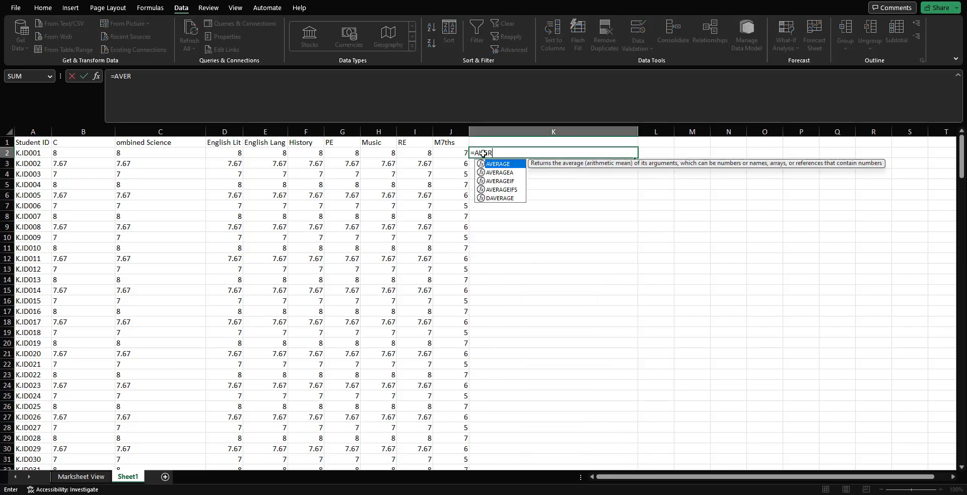
key("Tab")
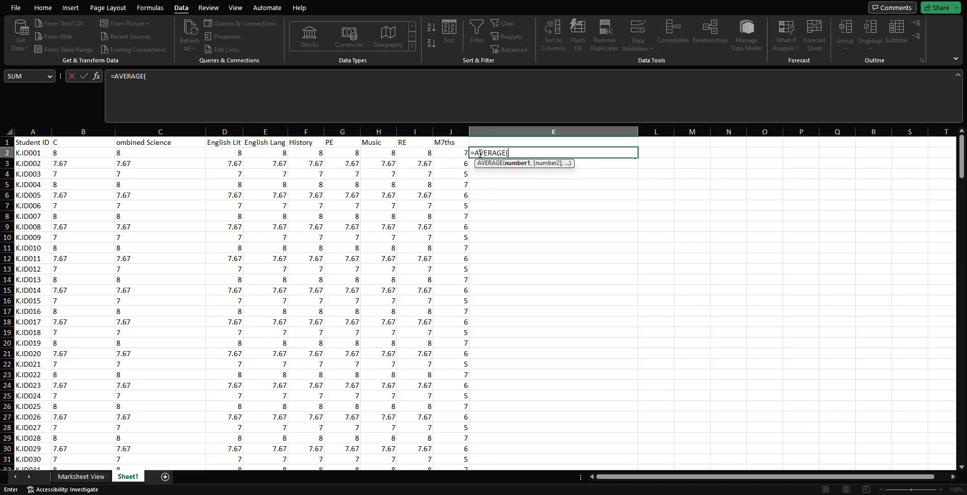
left_click_drag(455, 151, 73, 152)
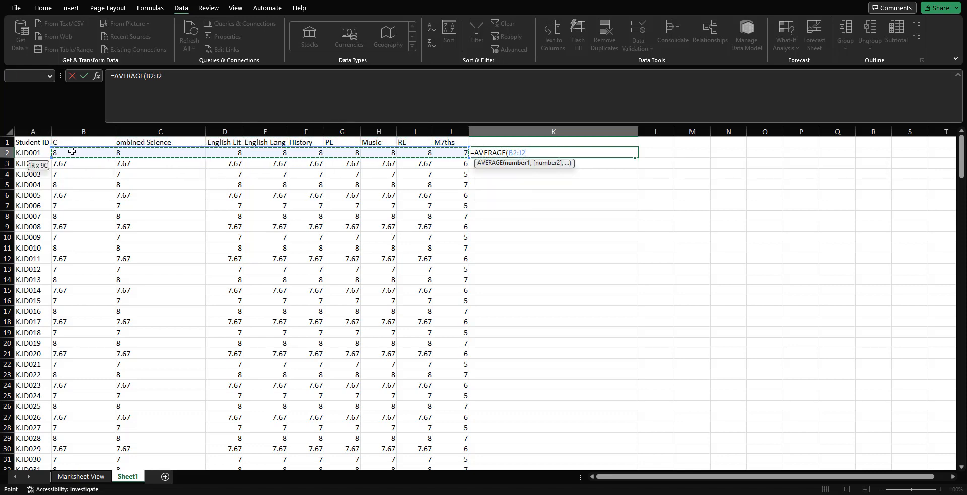
key("Return")
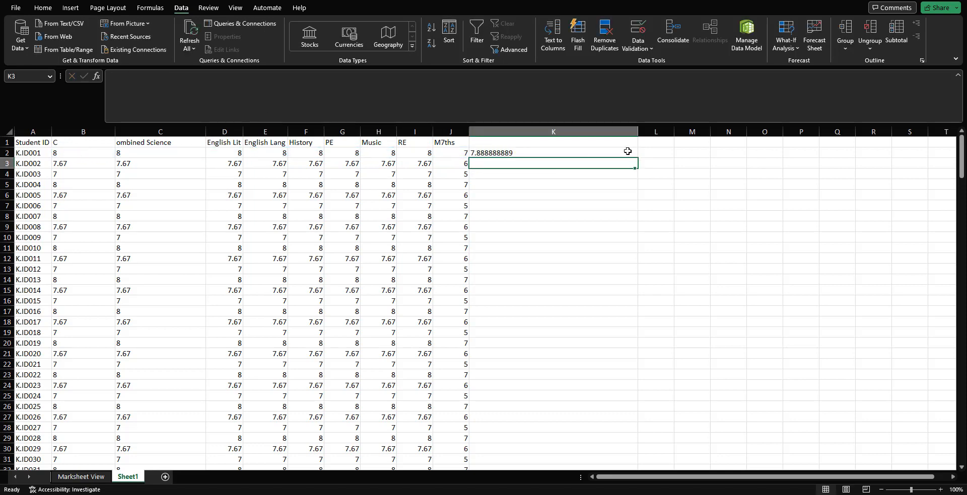
left_click(632, 155)
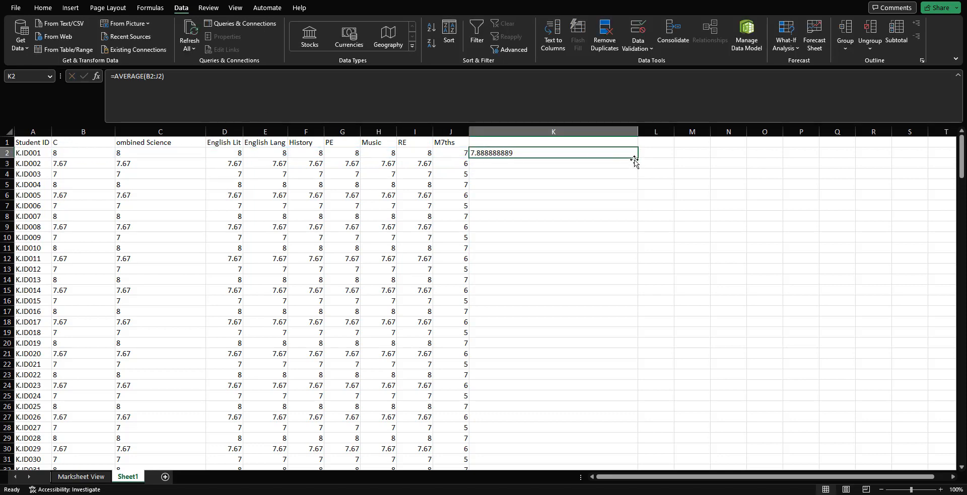
double_click(636, 158)
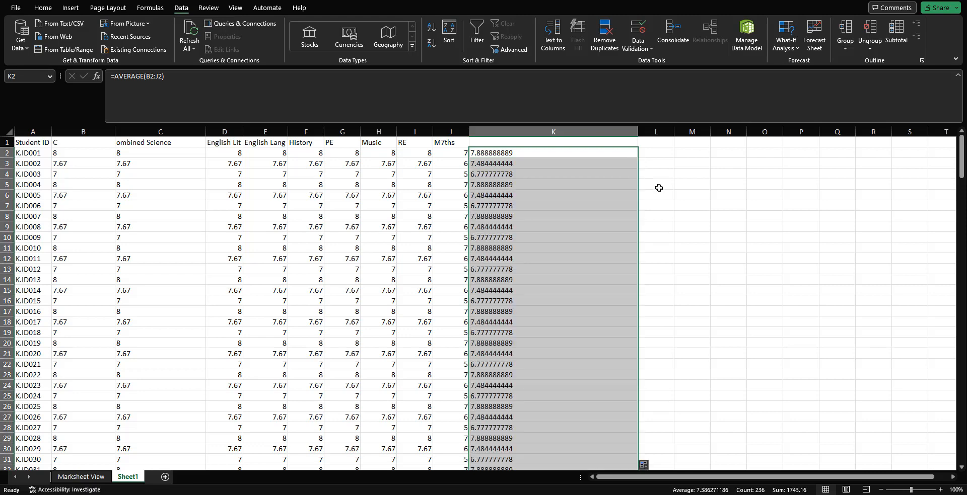
Step: Enter the heading "Avg. GCSE Score" in cell K1
left_click(527, 142)
type("Avg")
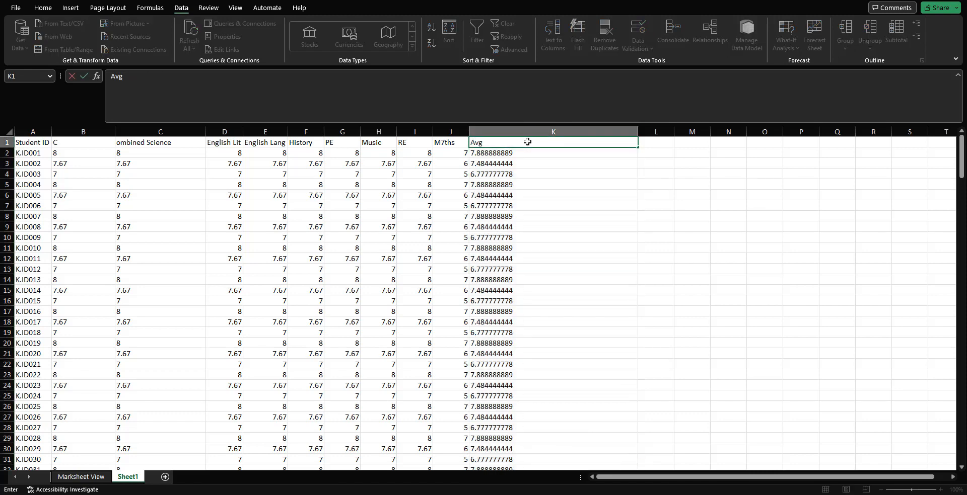
type(". GCSE Score")
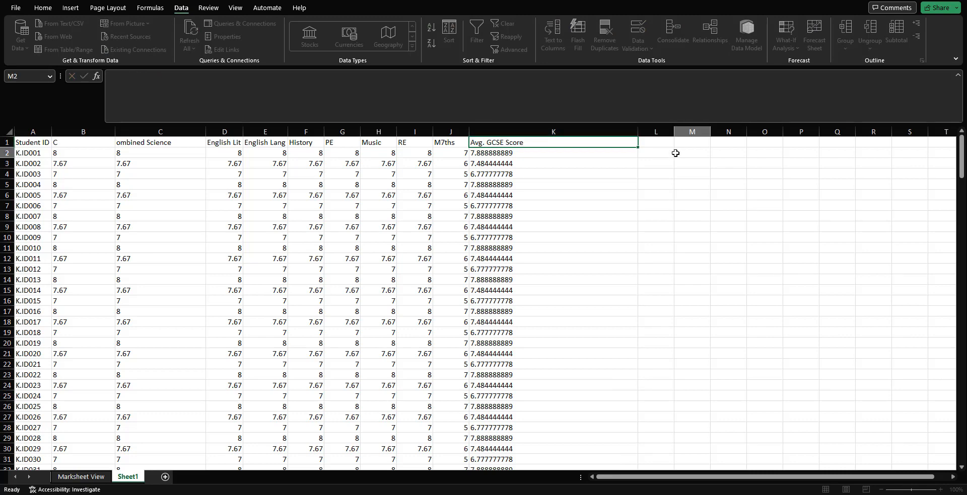
left_click(652, 144)
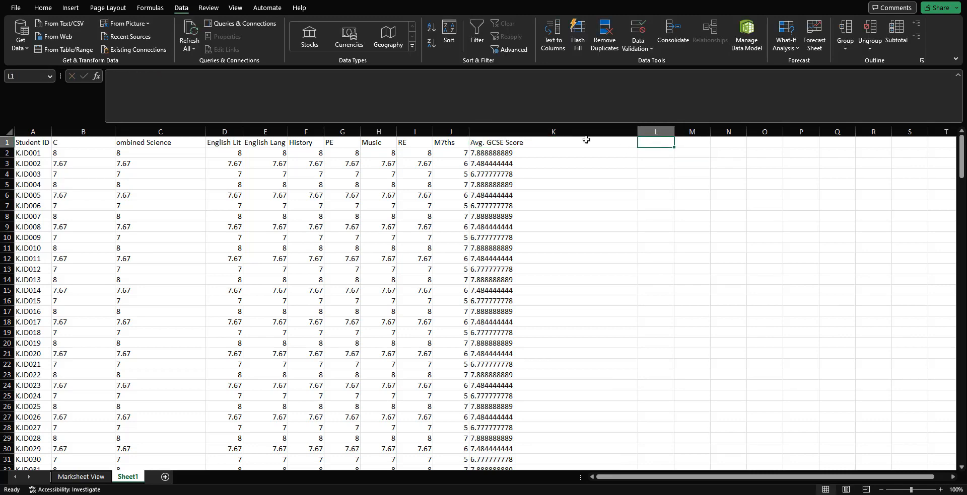
Step: Insert an empty column between M7ths and Avg. GCSE Score and widen it
left_click(523, 131)
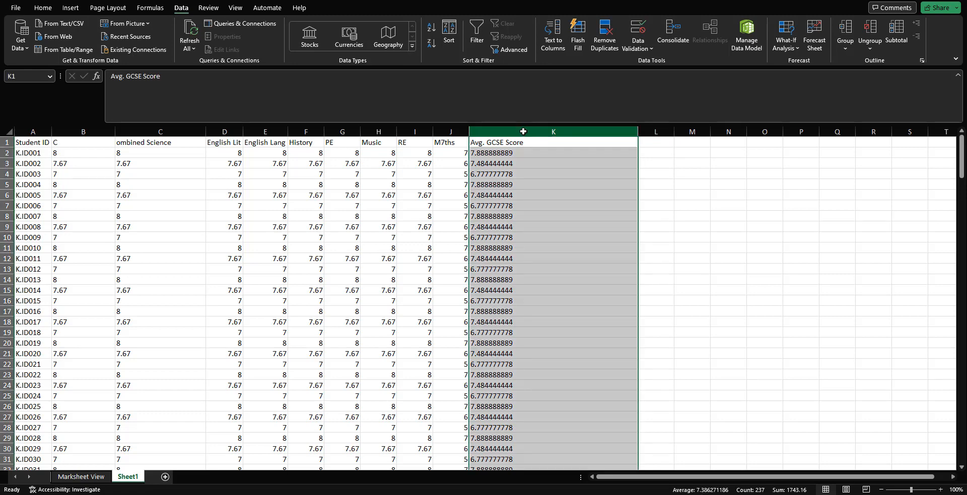
right_click(524, 132)
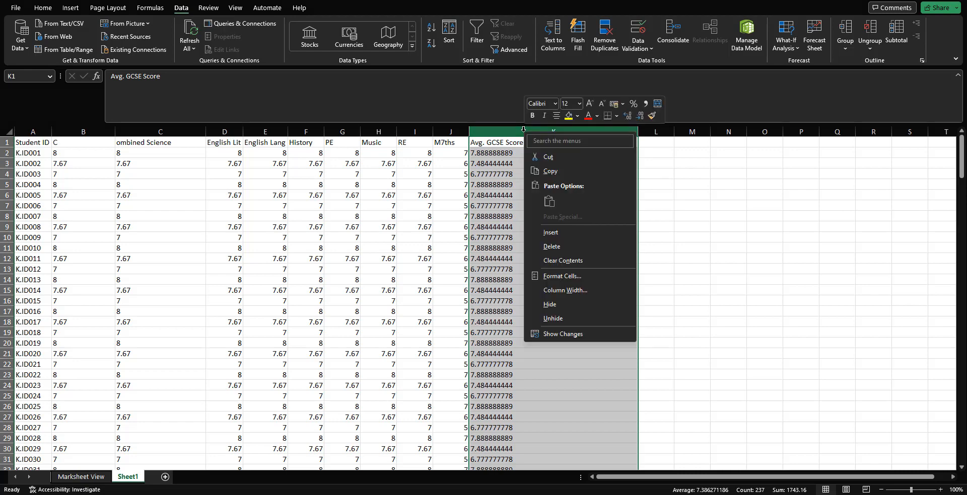
left_click(551, 233)
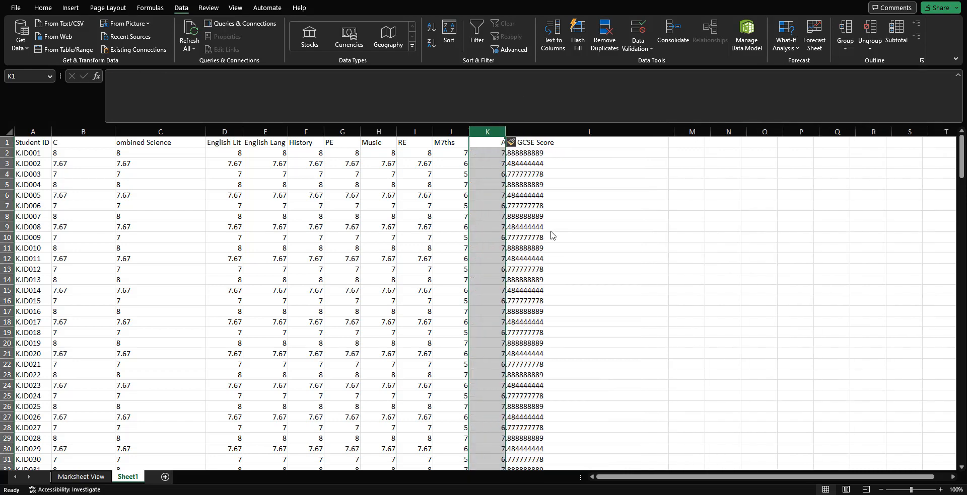
left_click_drag(504, 130, 588, 125)
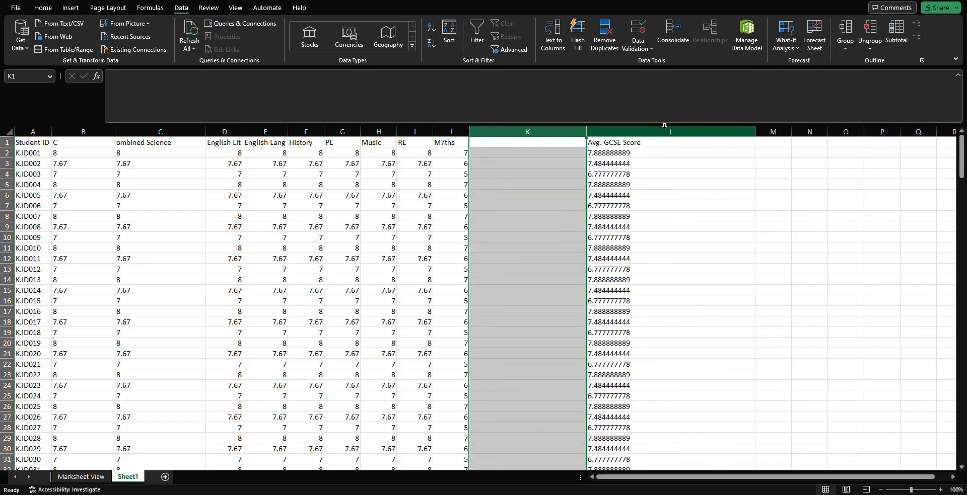
Step: Copy the Avg. GCSE Score column L and paste it as values only into the empty column K
left_click(668, 130)
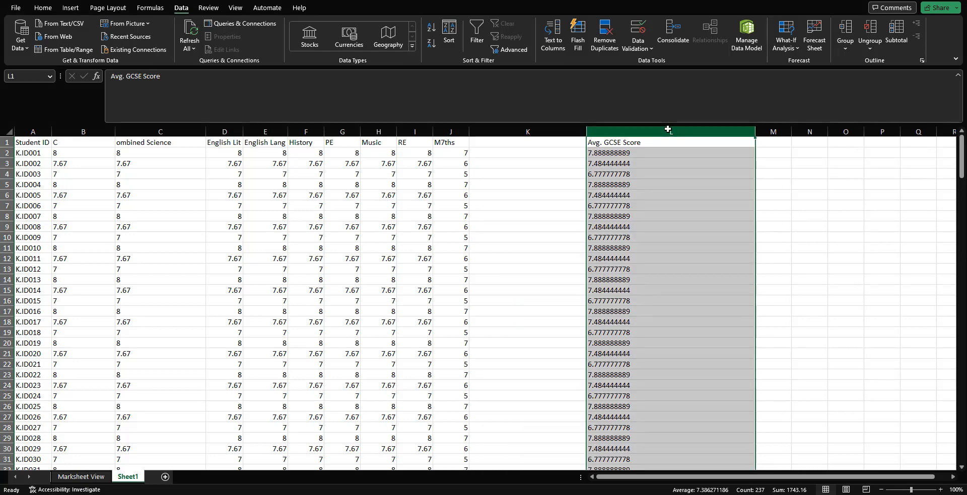
right_click(668, 130)
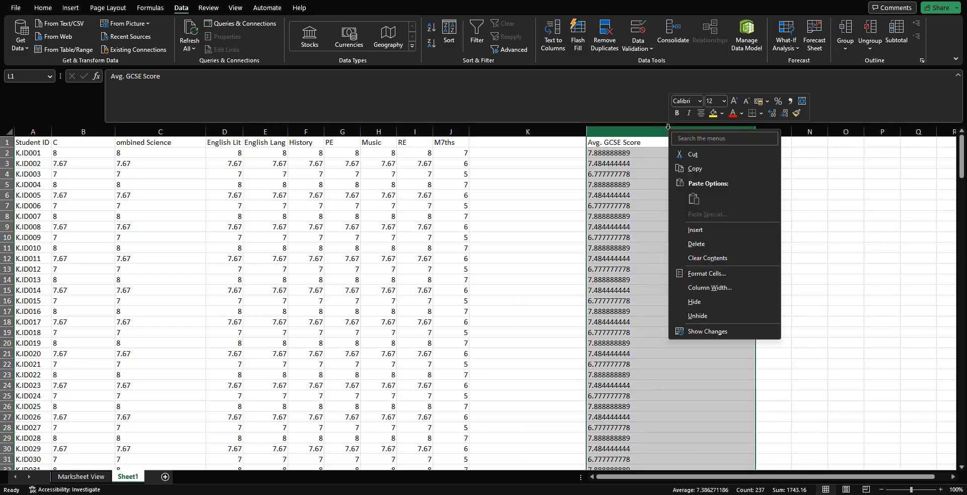
left_click(692, 169)
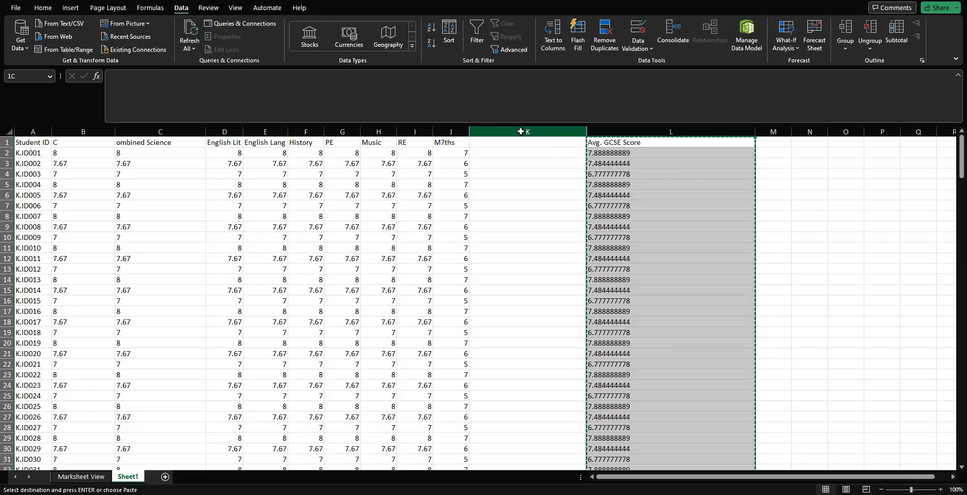
right_click(521, 134)
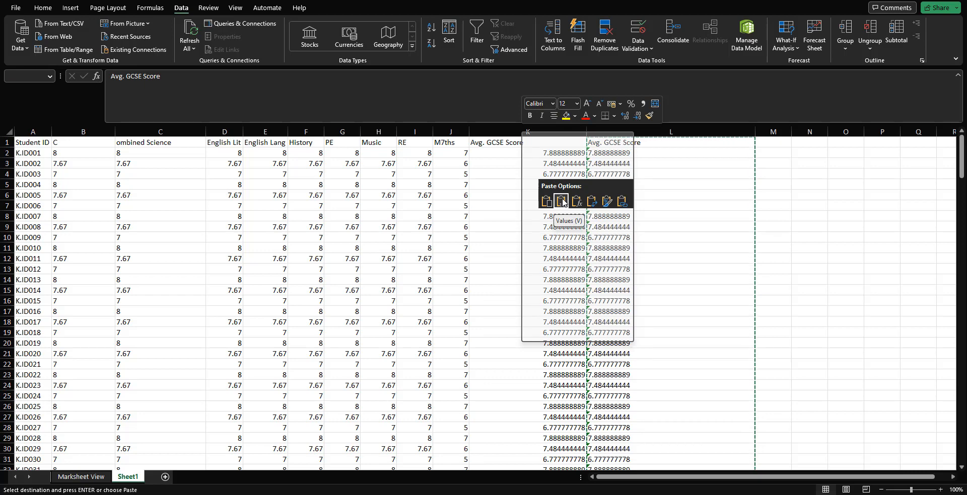
left_click(563, 202)
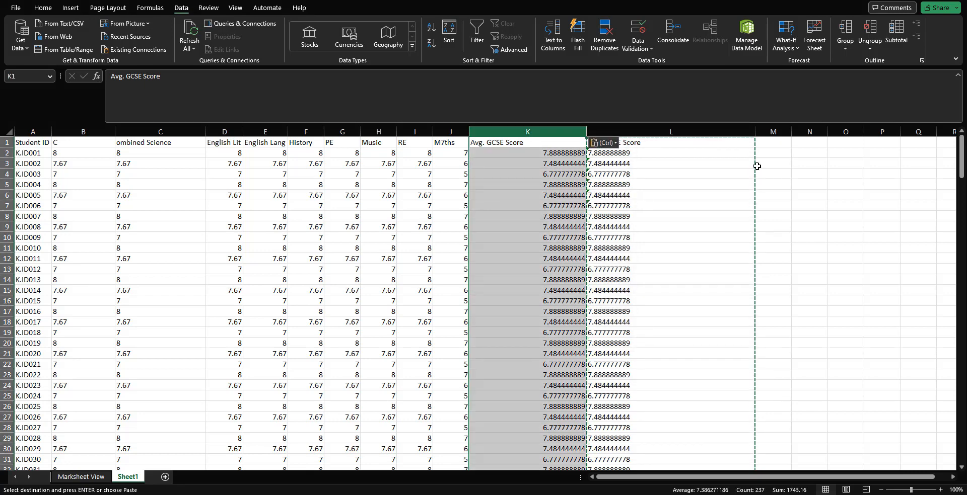
left_click(766, 151)
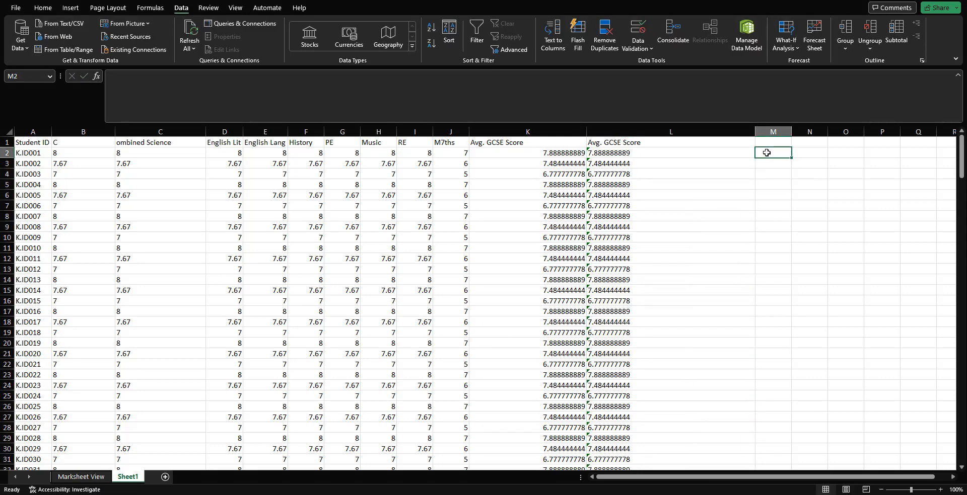
Step: Delete the original formula-based Avg. GCSE Score column L
left_click(655, 131)
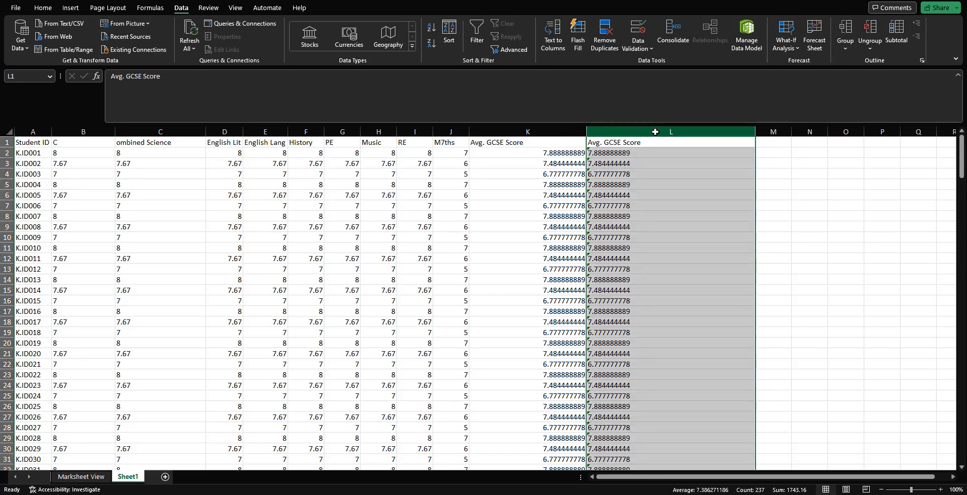
right_click(656, 132)
left_click(683, 247)
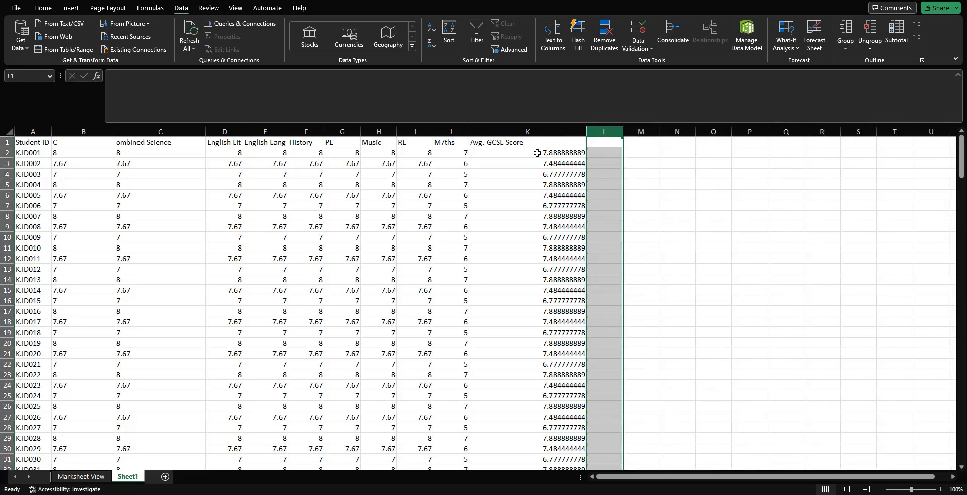
Step: Delete the subject columns B through J, keeping only the Student ID and Avg. GCSE Score columns
left_click(528, 132)
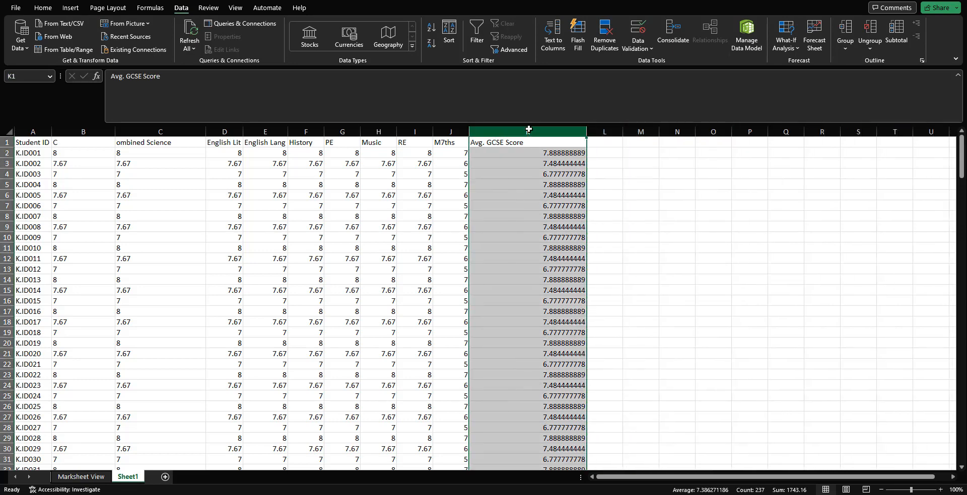
left_click_drag(450, 132, 81, 130)
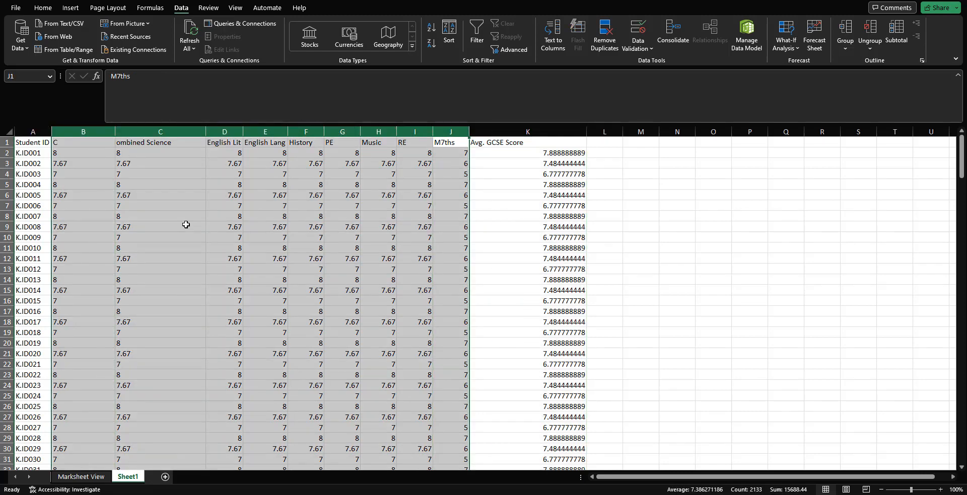
right_click(186, 225)
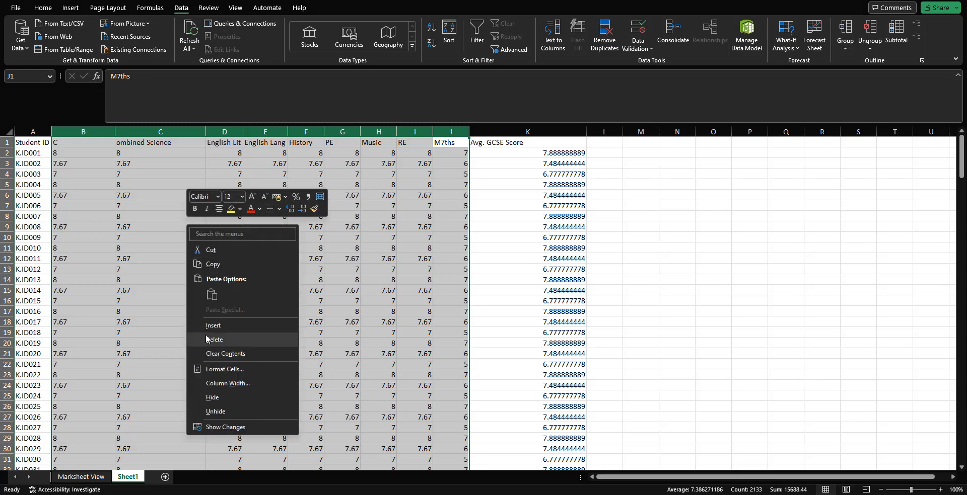
left_click(207, 339)
Step: Format the Avg. GCSE Score column B as Number with 2 decimal places
left_click(106, 131)
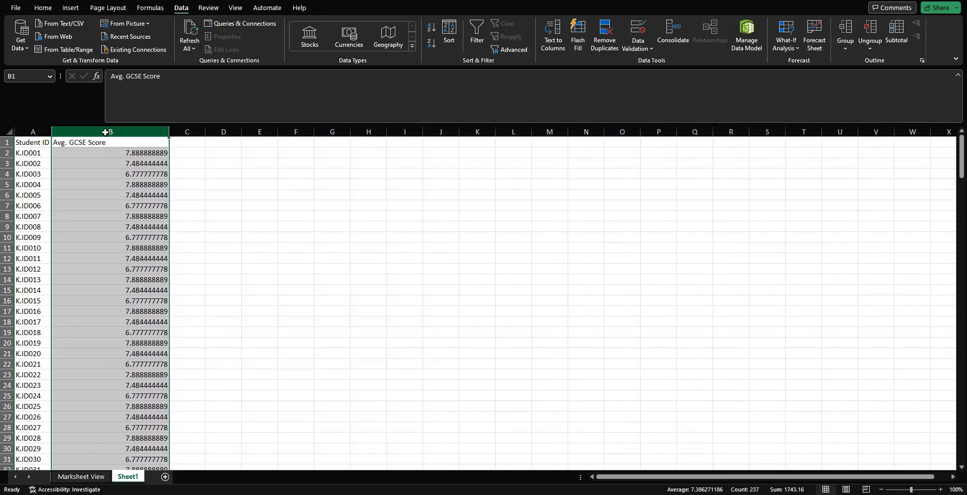
left_click(34, 130)
left_click_drag(35, 130, 100, 128)
left_click(111, 131)
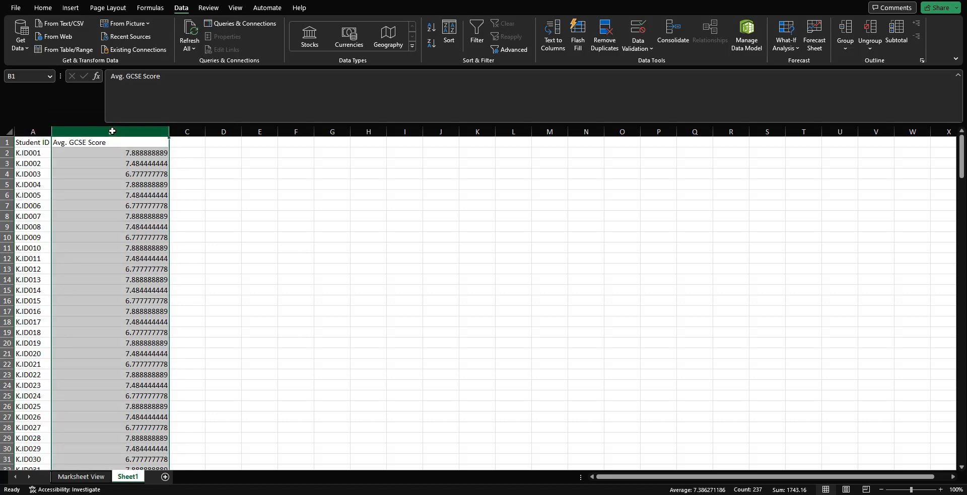
right_click(112, 131)
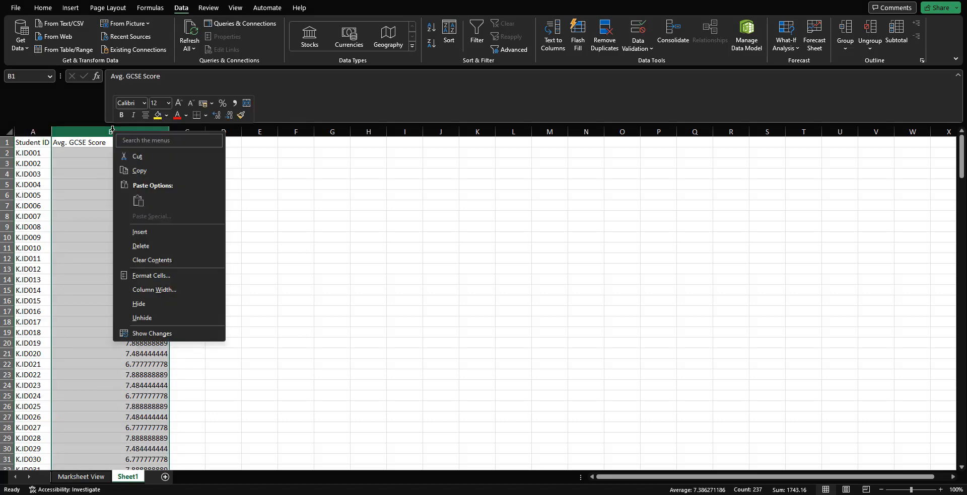
left_click(141, 276)
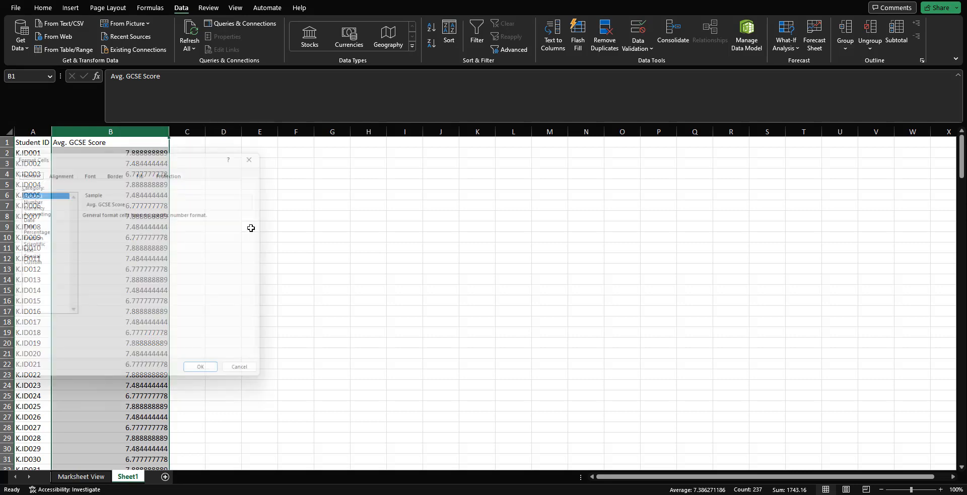
left_click(40, 199)
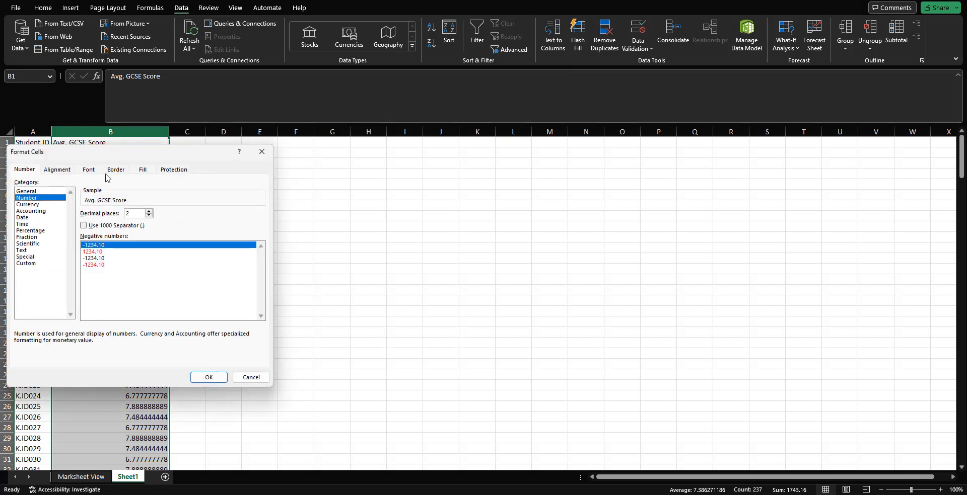
left_click(208, 378)
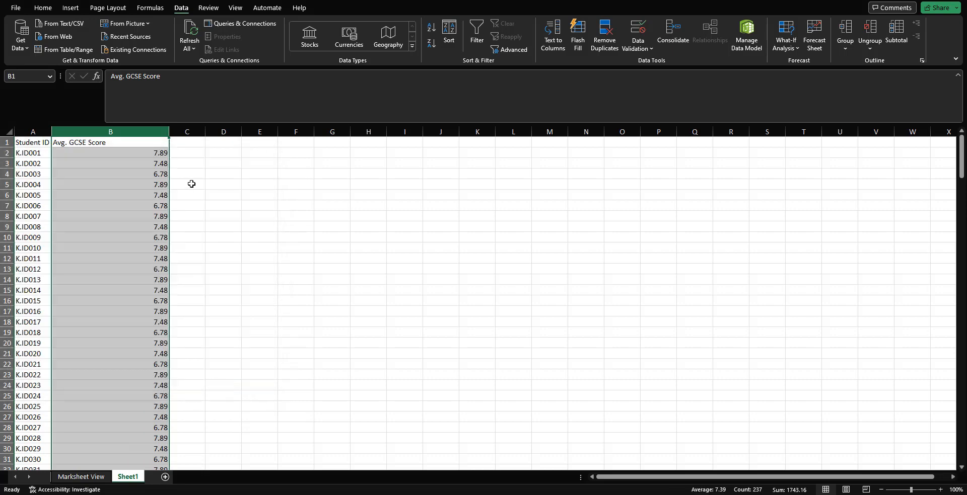
left_click(189, 154)
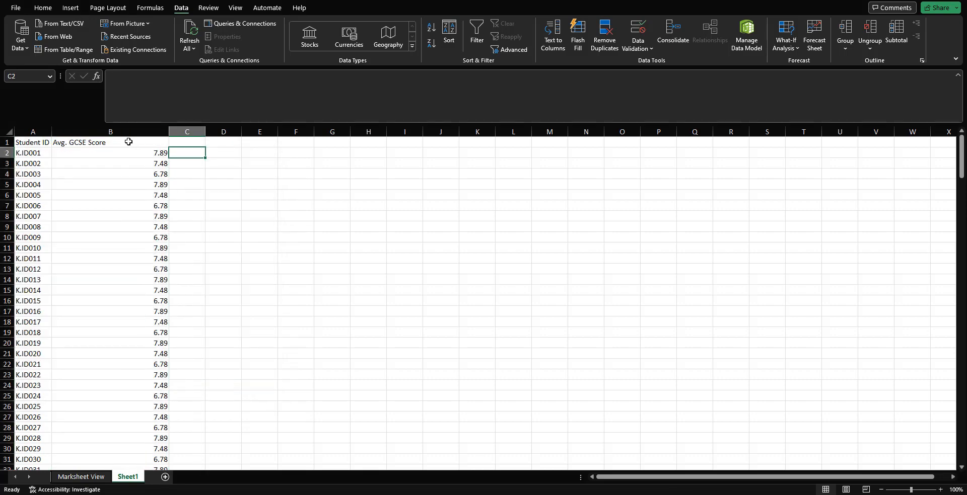
Step: Copy the entire Student ID and Avg. GCSE Score columns
left_click(114, 131)
left_click(33, 131, "shift")
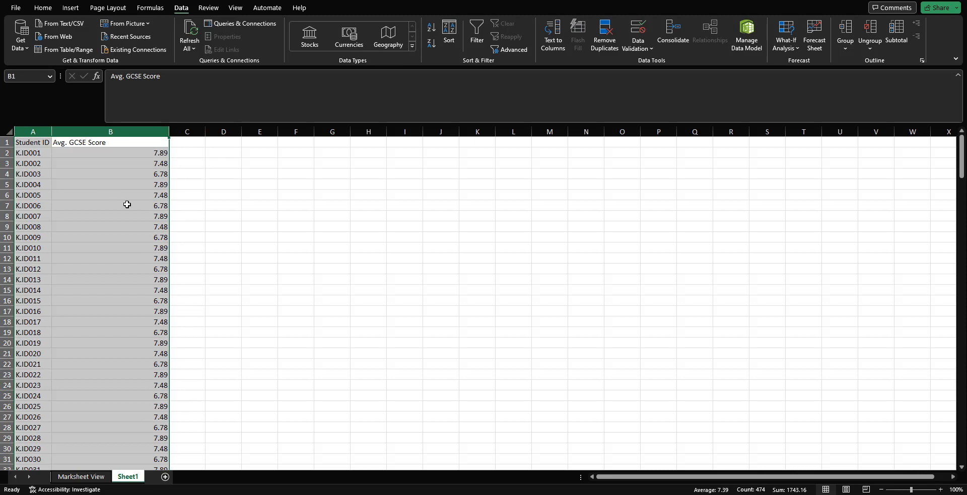
key("ctrl+c")
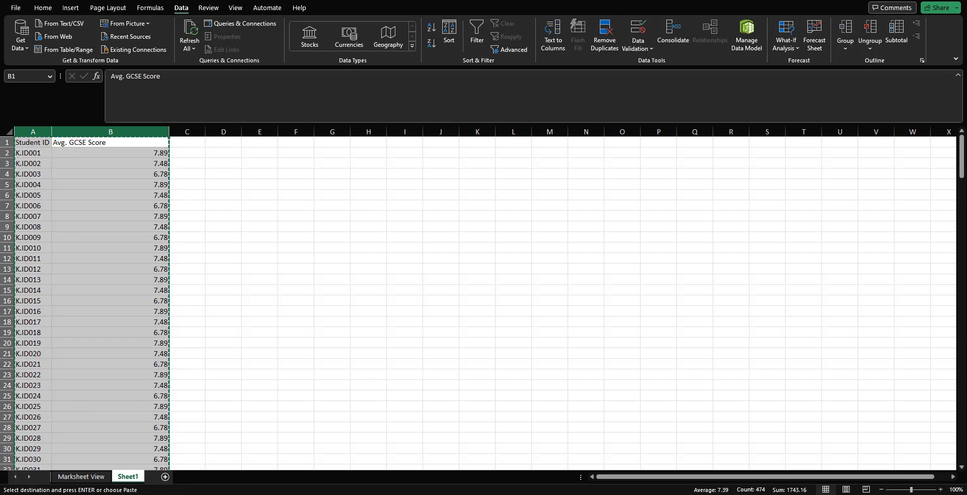
Step: Switch to Alps Connect and start adding 2022/23 Year 13 prior attainment using own GCSE scores, advancing to the data import stage
key("alt+Tab")
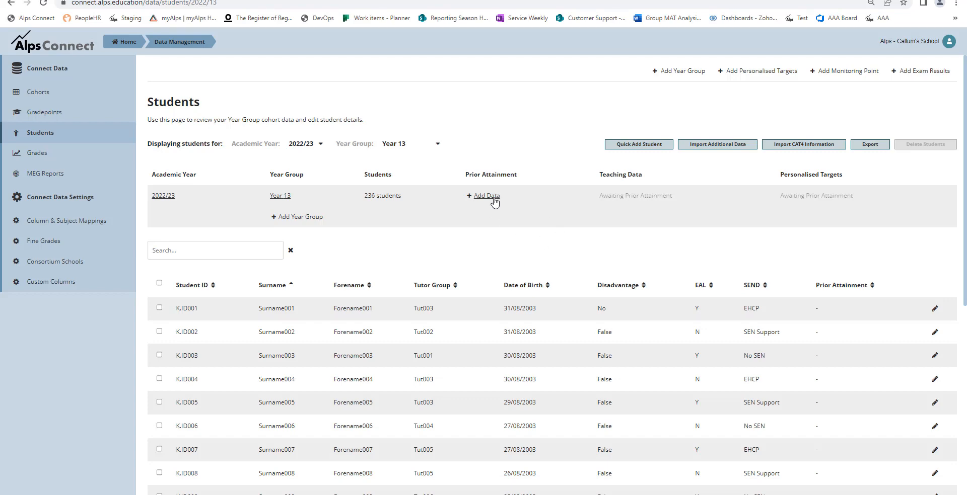
left_click(494, 197)
left_click(247, 164)
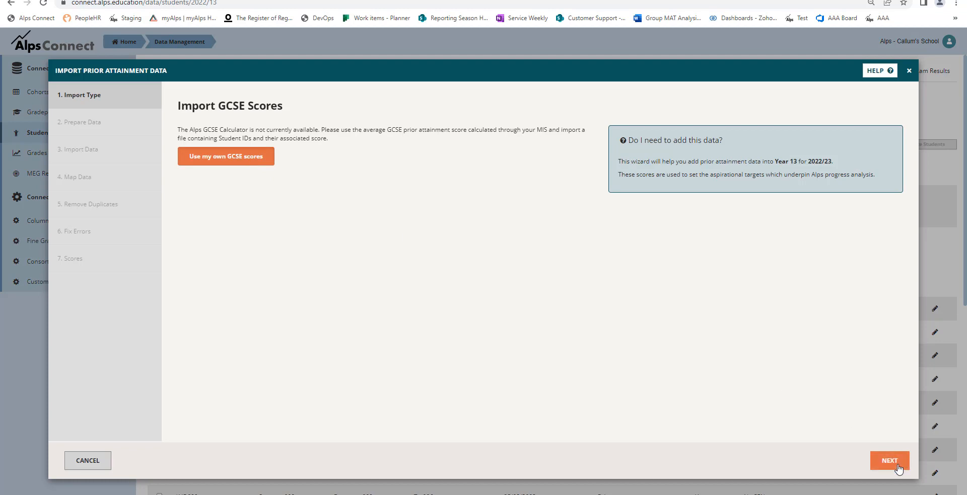
left_click(898, 468)
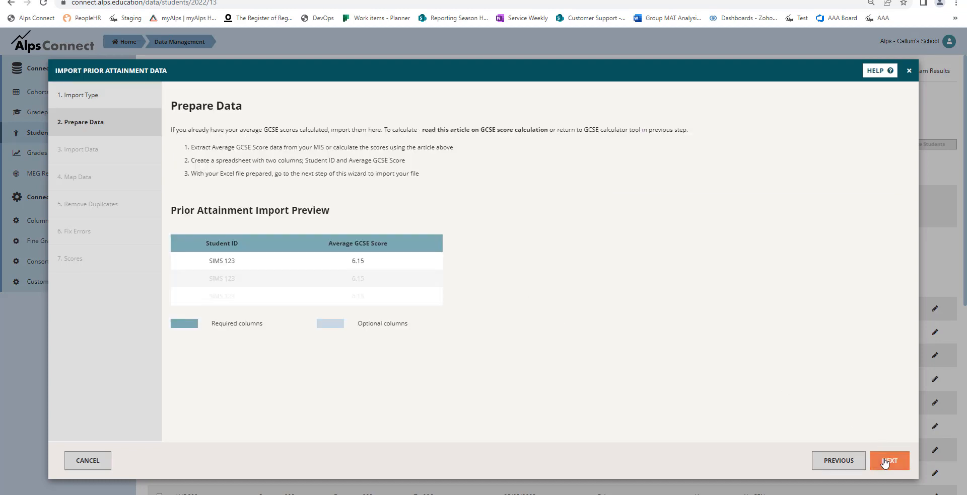
left_click(887, 460)
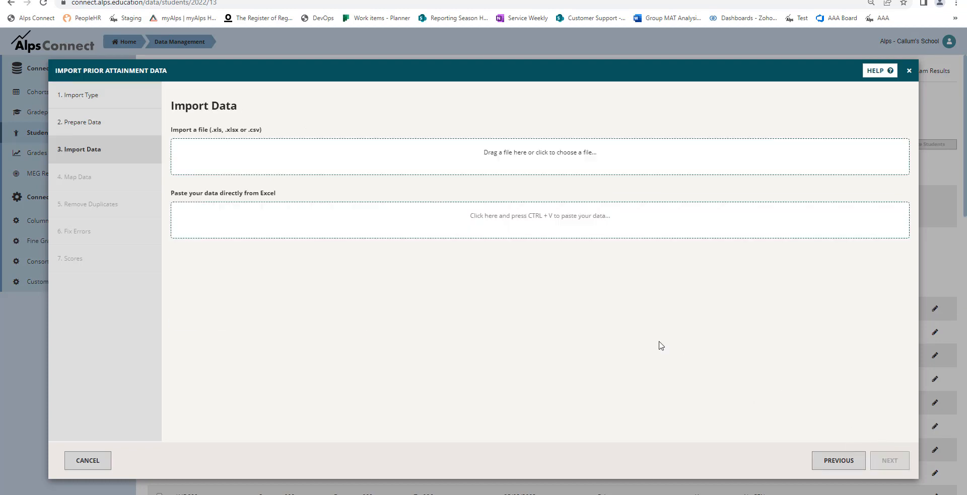
Step: Paste the copied Student ID and average score data into the import wizard and continue to column mapping
left_click(554, 232)
key("ctrl+v")
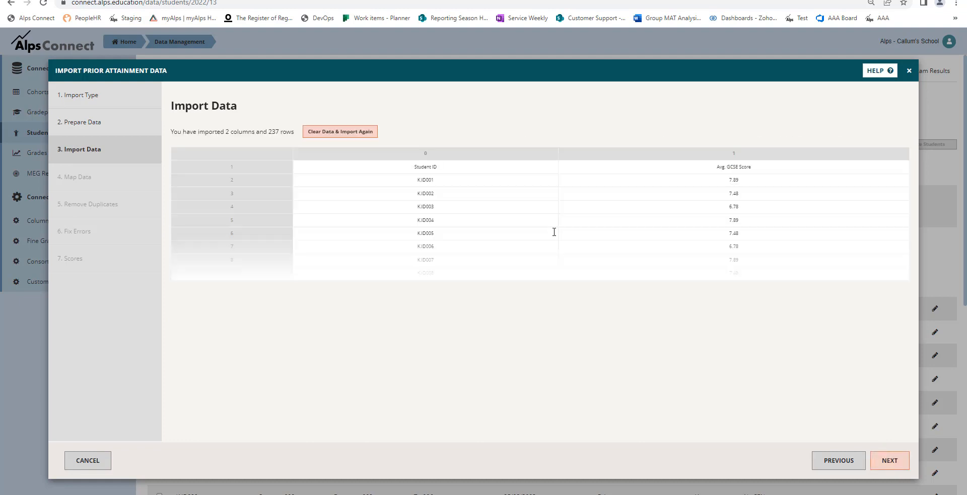
left_click(888, 460)
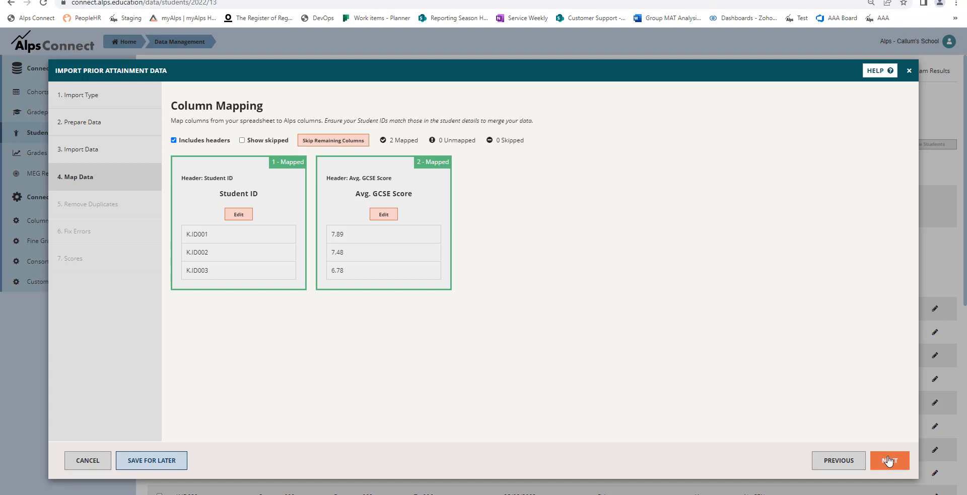
Step: Accept the column mapping, continue past the error check and finish the prior attainment import for the Year 13 cohort
left_click(888, 460)
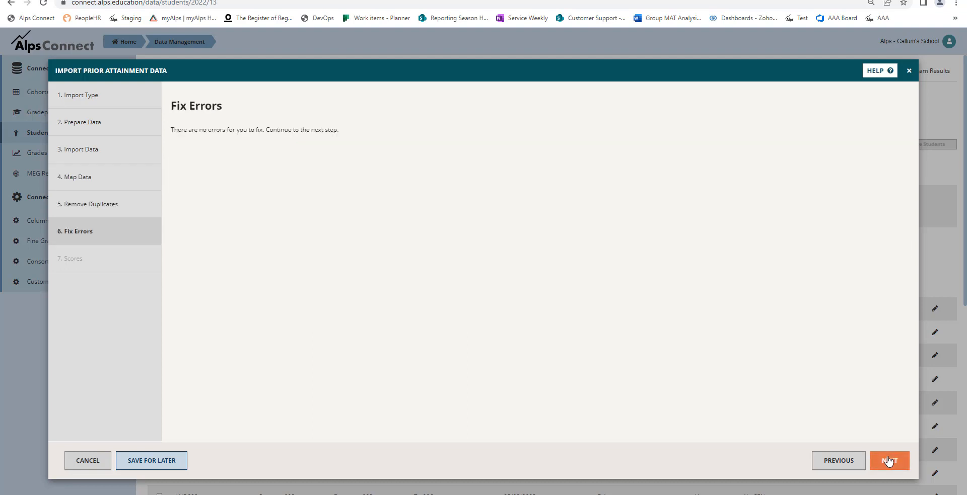
left_click(888, 461)
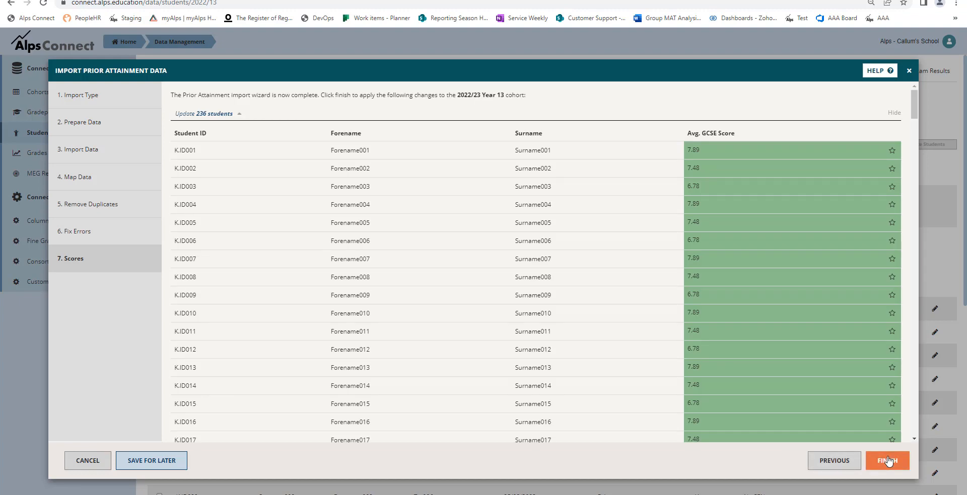
left_click(887, 460)
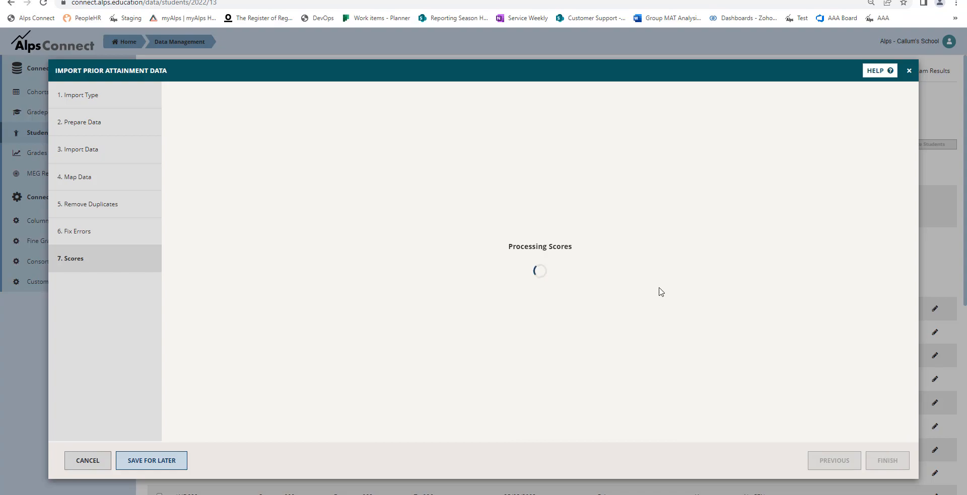